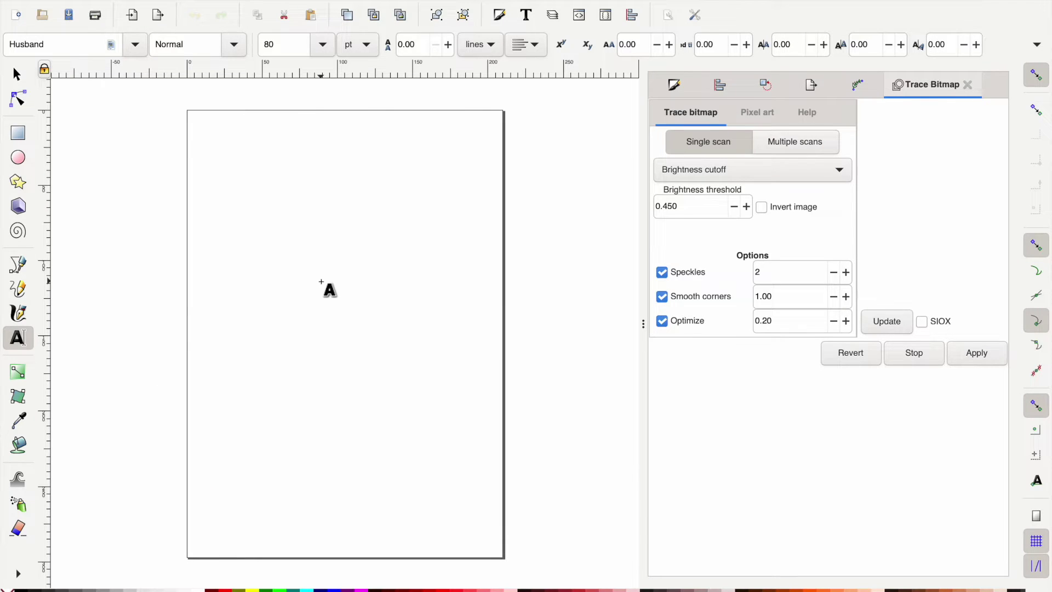
Step: Type 'good' as a Husband-font 80 pt text object on the blank page
{"action": "type", "text": "g"}
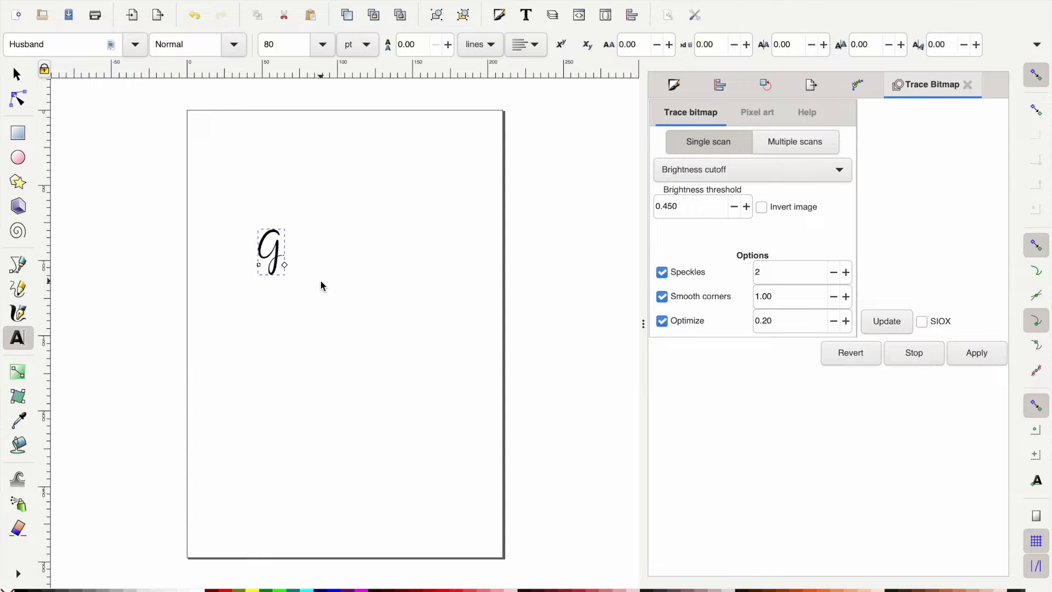
{"action": "type", "text": "ood"}
Step: Complete the text as 'Good Vibes Only' in Retro Groovy and move it to the page's left edge
{"action": "key", "text": "BackSpace"}
{"action": "key", "text": "BackSpace"}
{"action": "key", "text": "BackSpace"}
{"action": "type", "text": "ood Vibes"}
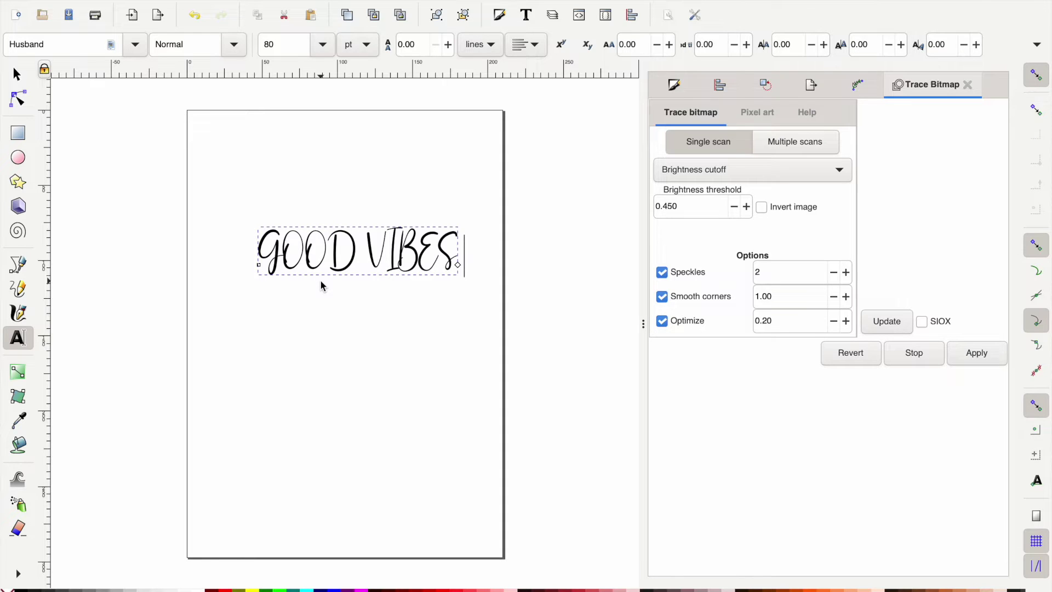
{"action": "type", "text": " Only"}
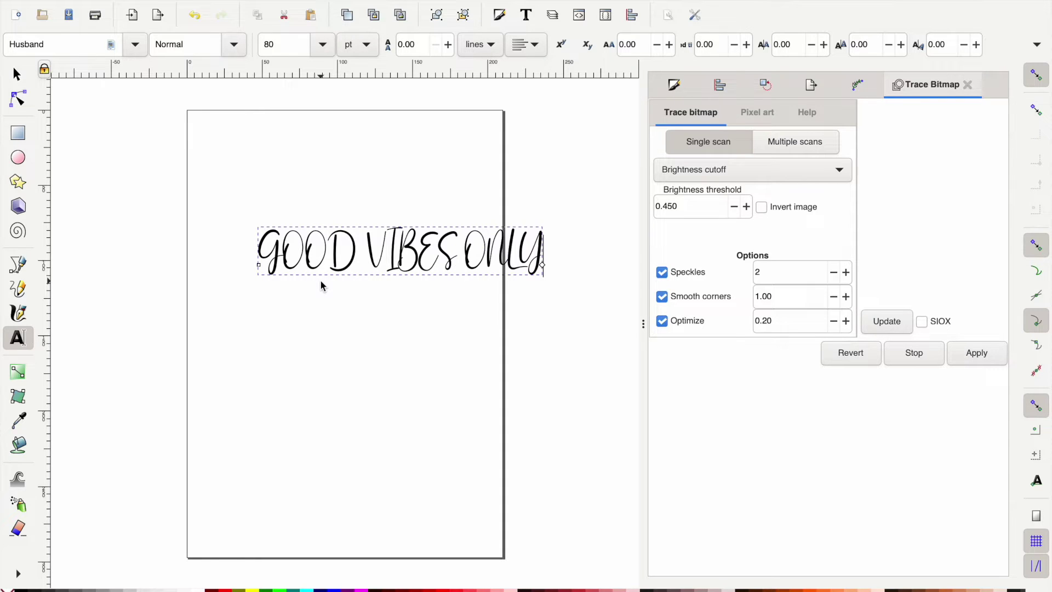
{"action": "double_click", "coordinate": [68, 45]}
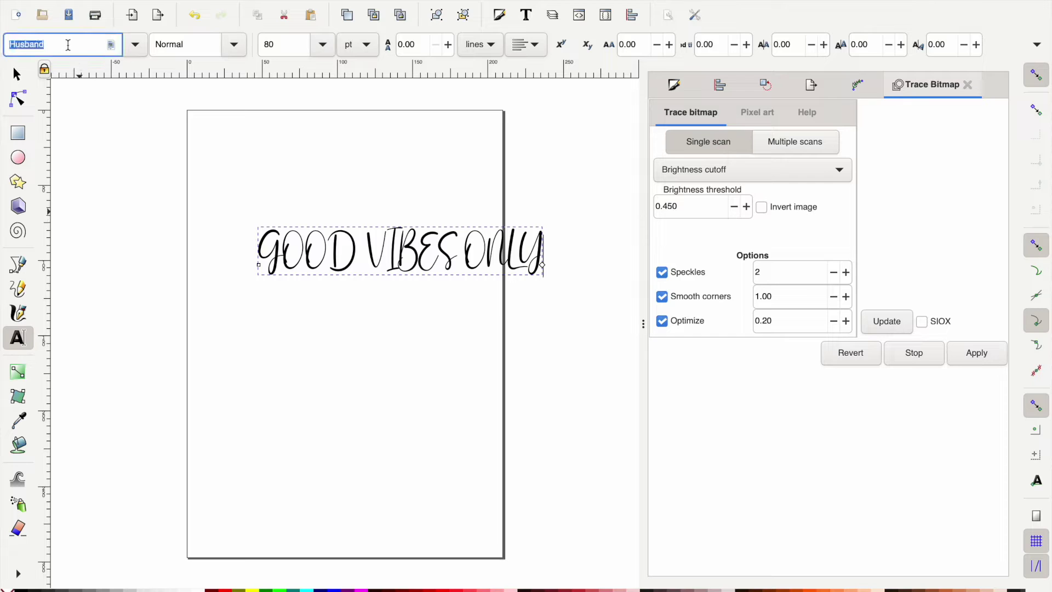
{"action": "type", "text": "RET"}
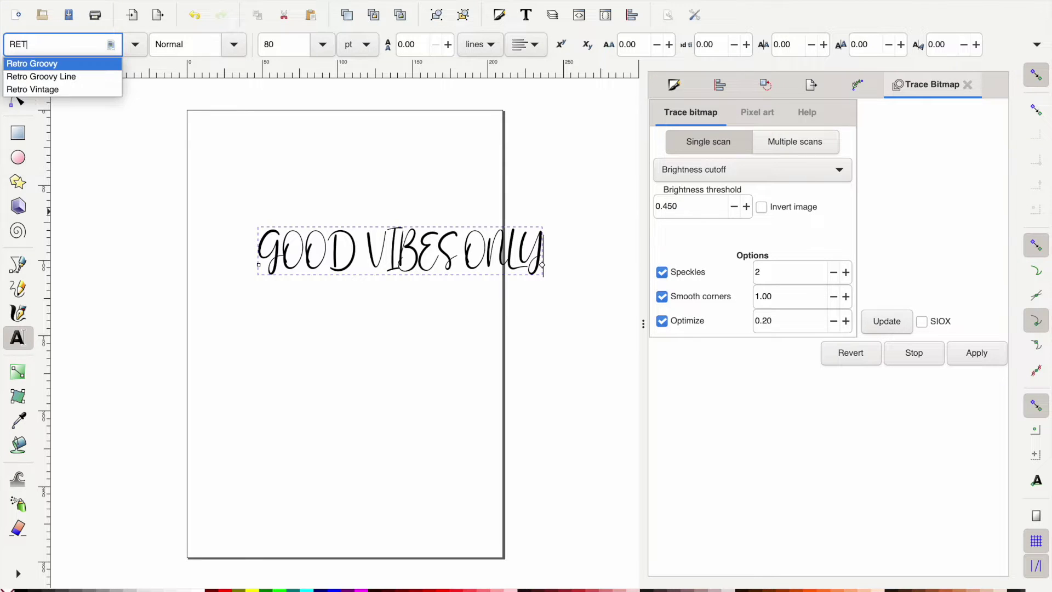
{"action": "left_click", "coordinate": [65, 66]}
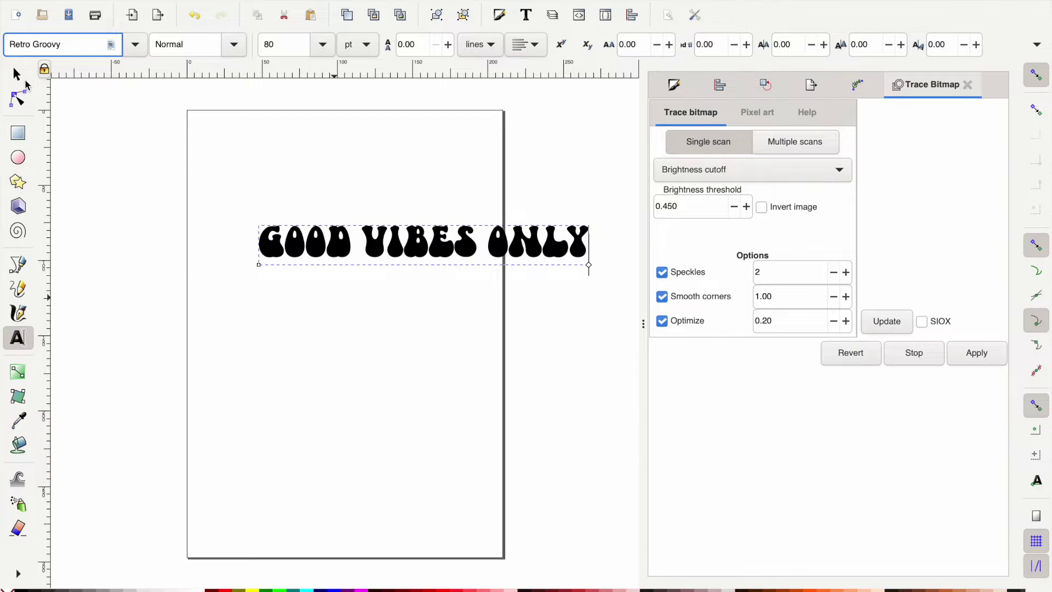
{"action": "left_click", "coordinate": [22, 82]}
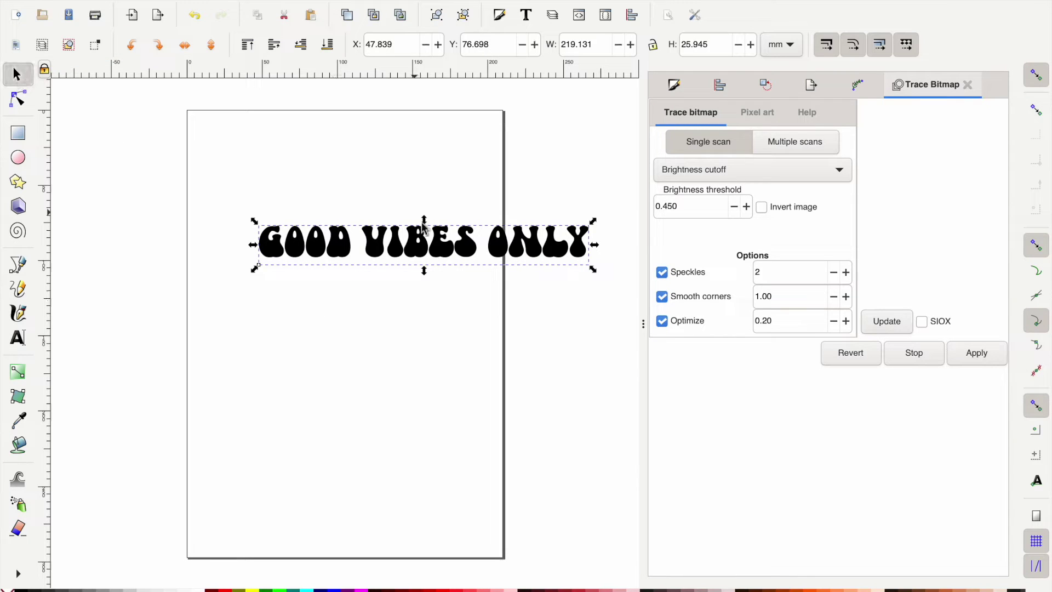
{"action": "left_click_drag", "start_coordinate": [377, 250], "coordinate": [378, 250]}
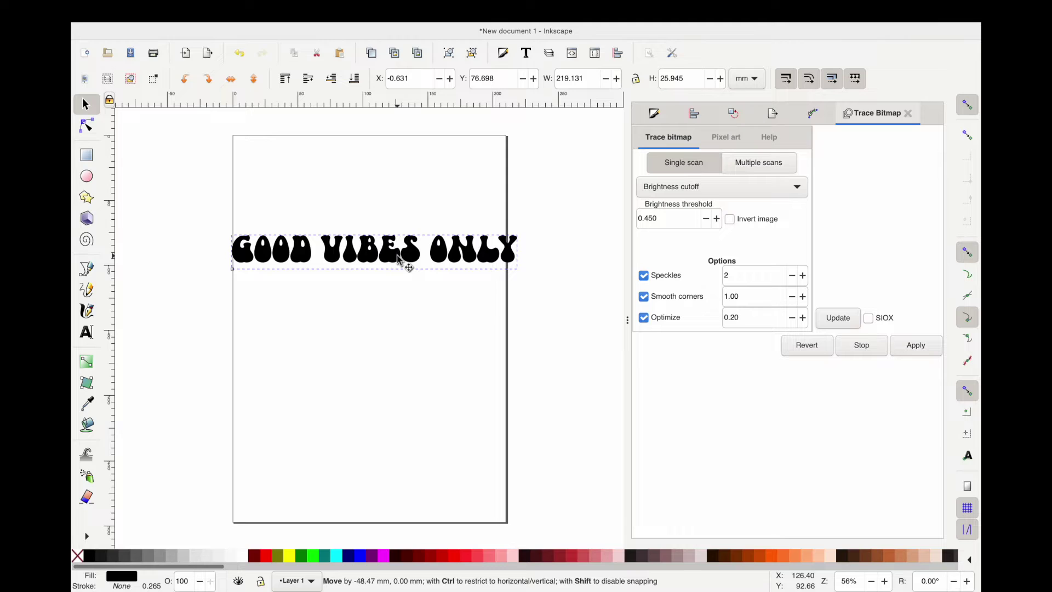
Step: Convert the text to paths and enter the resulting group of letters
{"action": "left_click", "coordinate": [324, 11]}
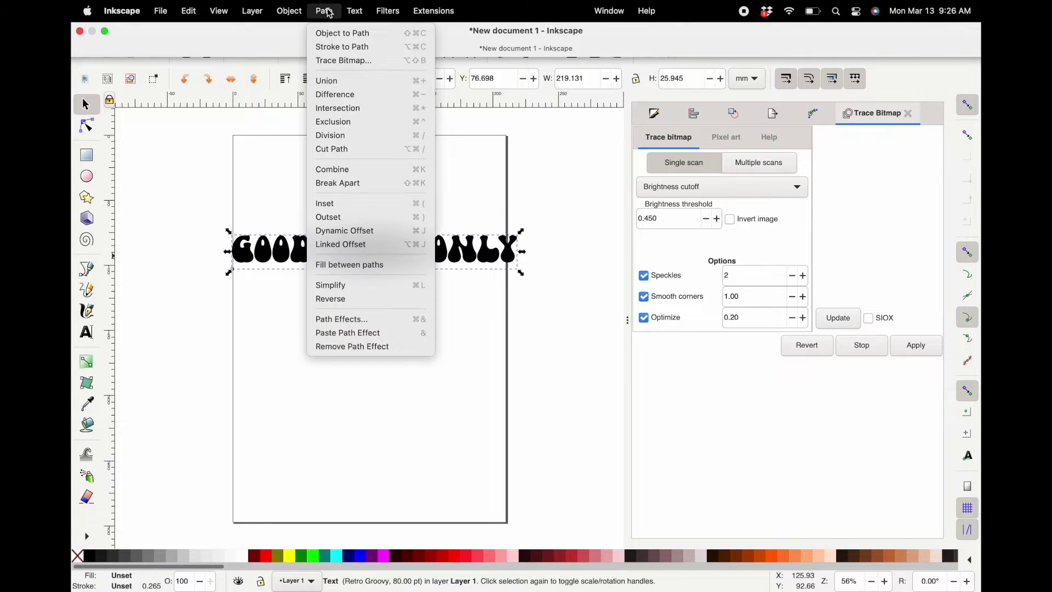
{"action": "left_click", "coordinate": [329, 33]}
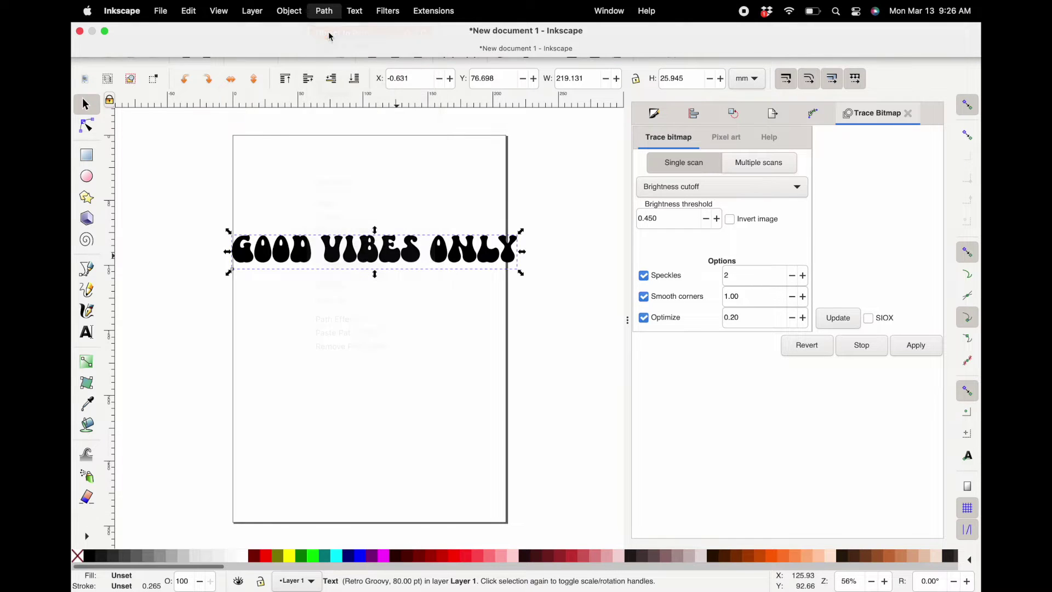
{"action": "left_click", "coordinate": [281, 255]}
{"action": "double_click", "coordinate": [242, 263]}
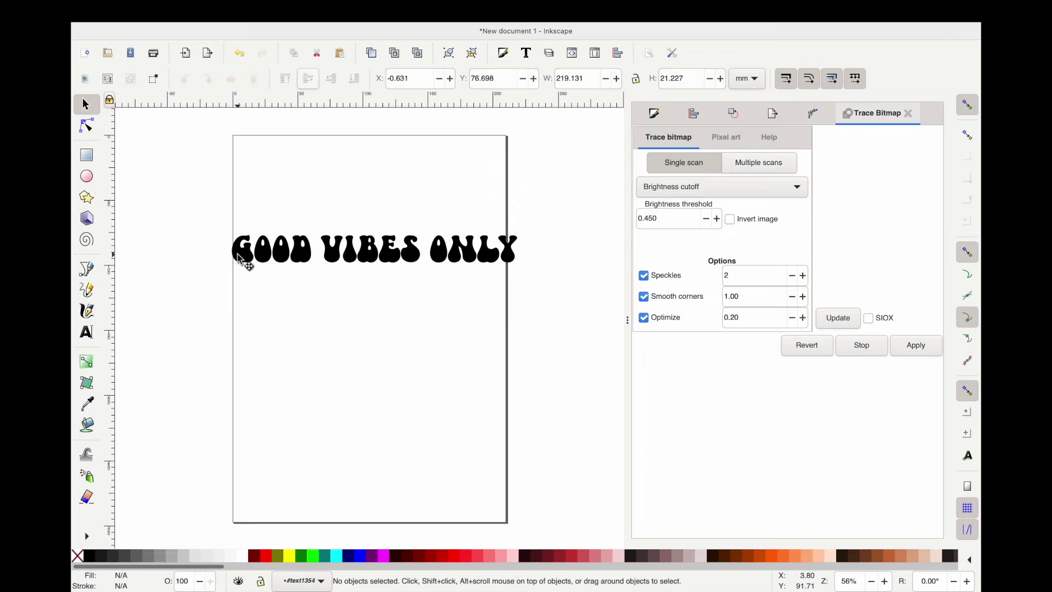
{"action": "left_click", "coordinate": [243, 255]}
{"action": "key", "text": "n"}
{"action": "key", "text": "s"}
Step: Union the letters of GOOD, VIBES and ONLY into one path each, and drop ONLY below
{"action": "left_click_drag", "start_coordinate": [224, 227], "coordinate": [327, 286]}
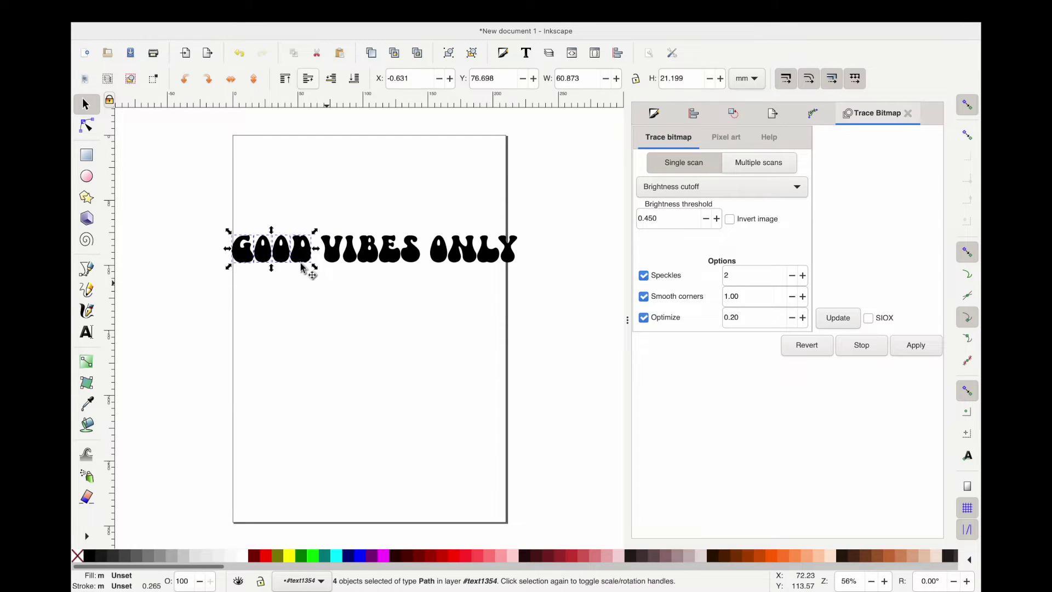
{"action": "left_click", "coordinate": [332, 11]}
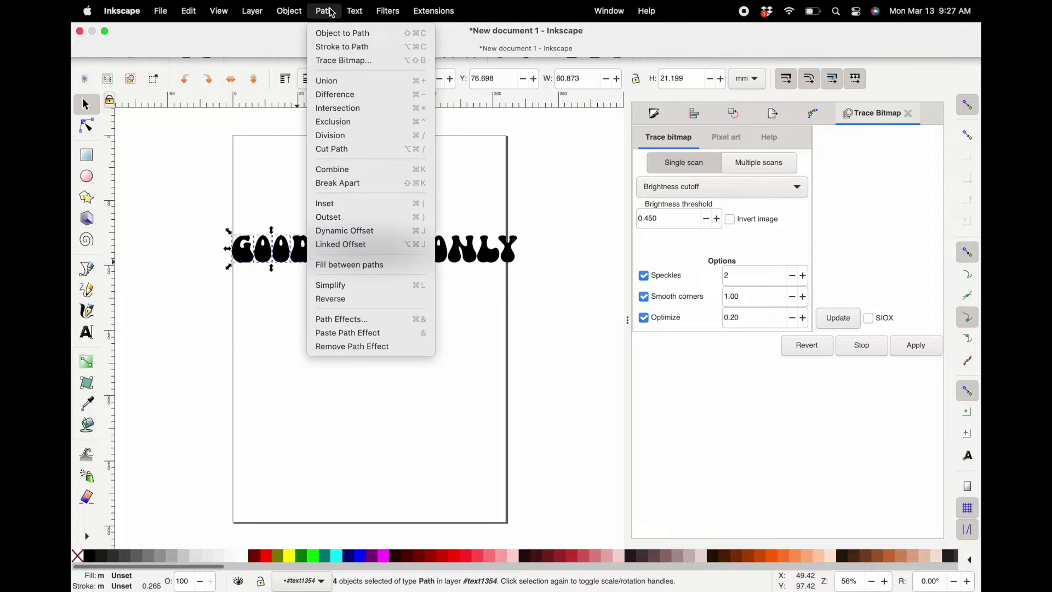
{"action": "left_click", "coordinate": [331, 81]}
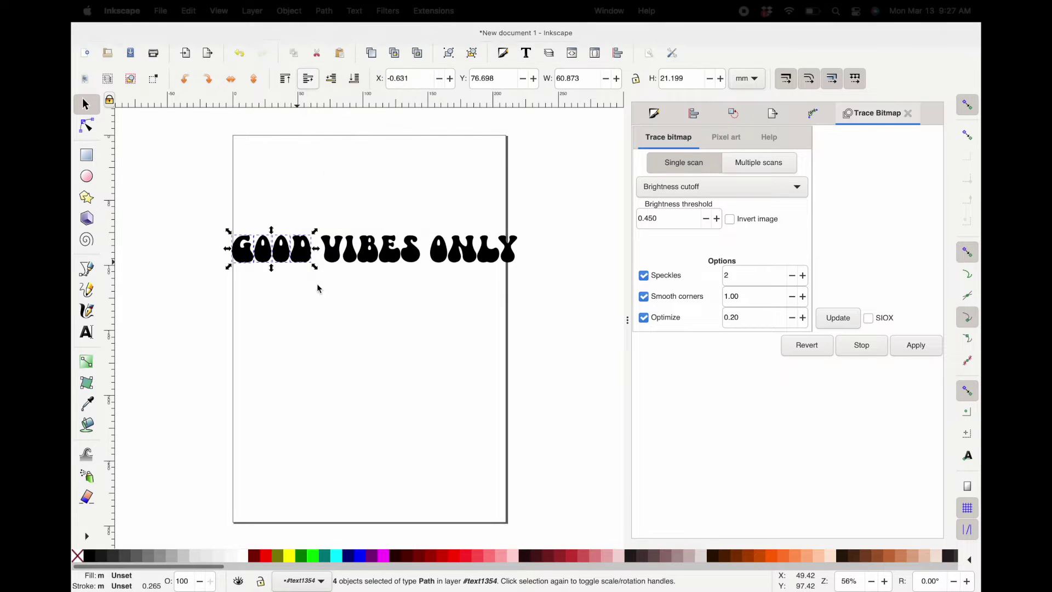
{"action": "left_click_drag", "start_coordinate": [316, 215], "coordinate": [428, 292]}
{"action": "left_click", "coordinate": [328, 11]}
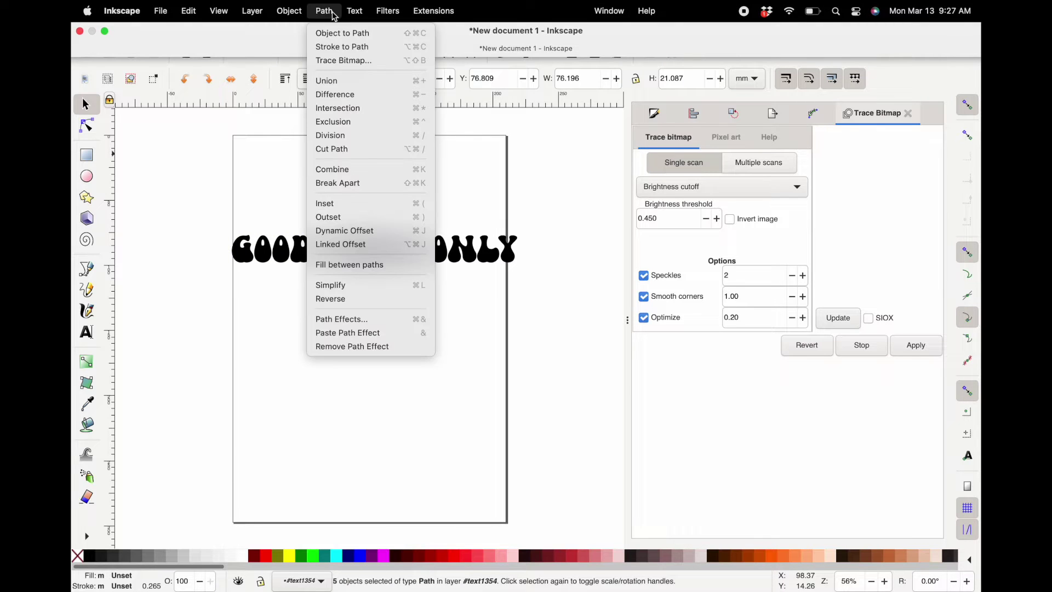
{"action": "left_click", "coordinate": [330, 81]}
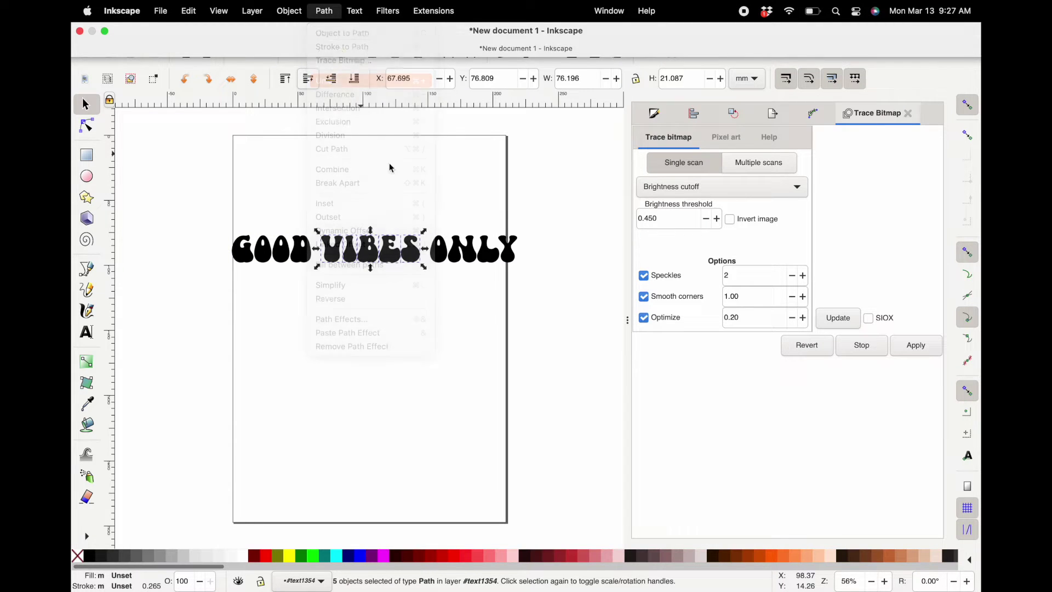
{"action": "left_click_drag", "start_coordinate": [429, 215], "coordinate": [535, 289]}
{"action": "left_click", "coordinate": [325, 11]}
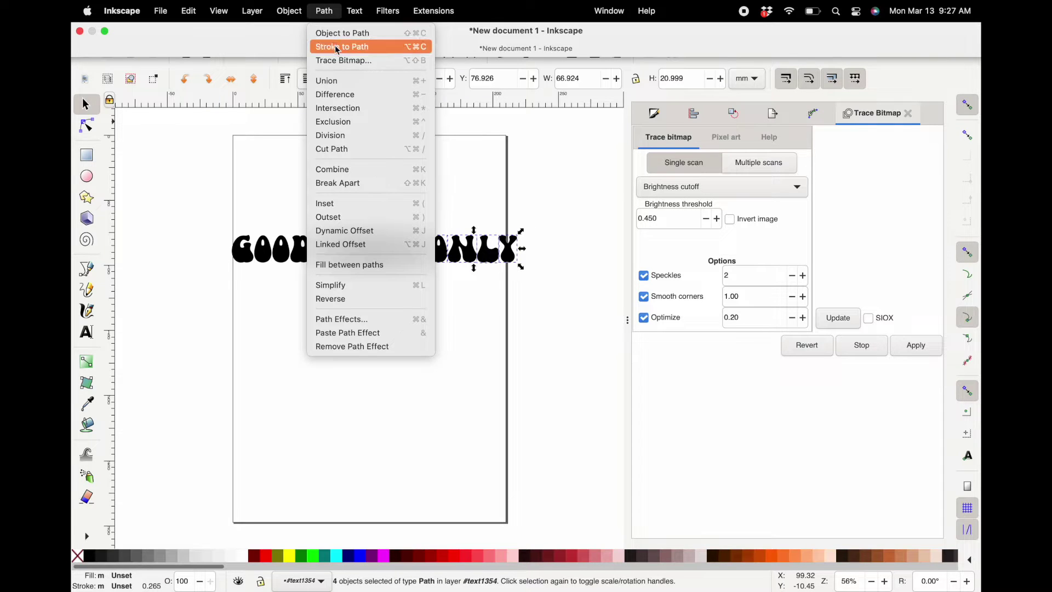
{"action": "left_click", "coordinate": [344, 81]}
{"action": "left_click_drag", "start_coordinate": [482, 257], "coordinate": [379, 351]}
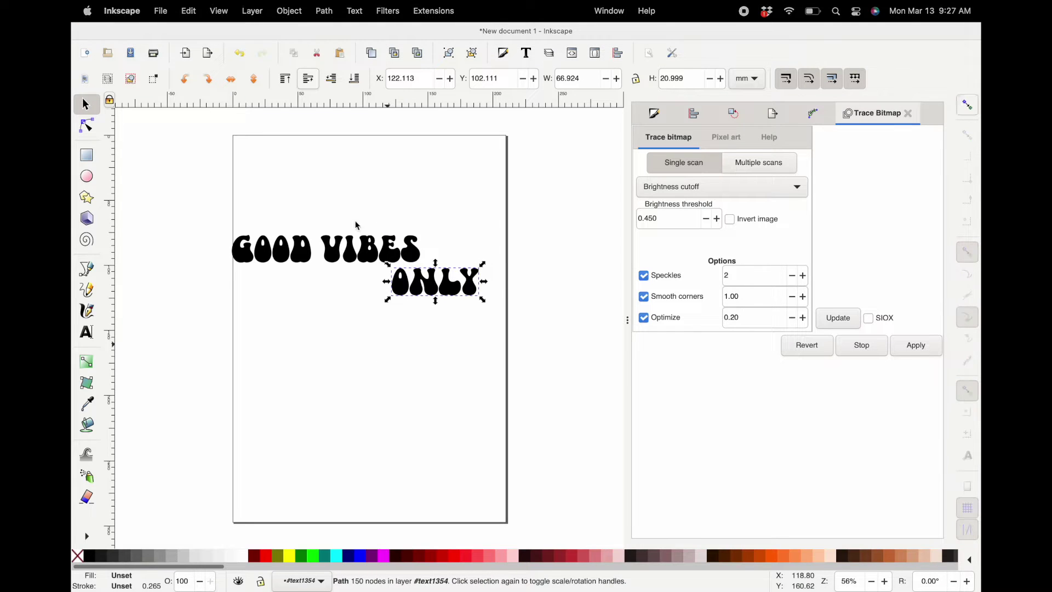
Step: Arrange ONLY beneath VIBES and centre GOOD above them
{"action": "left_click_drag", "start_coordinate": [443, 290], "coordinate": [374, 310]}
{"action": "left_click_drag", "start_coordinate": [386, 255], "coordinate": [387, 267]}
{"action": "left_click", "coordinate": [275, 261]}
{"action": "left_click_drag", "start_coordinate": [276, 256], "coordinate": [373, 224]}
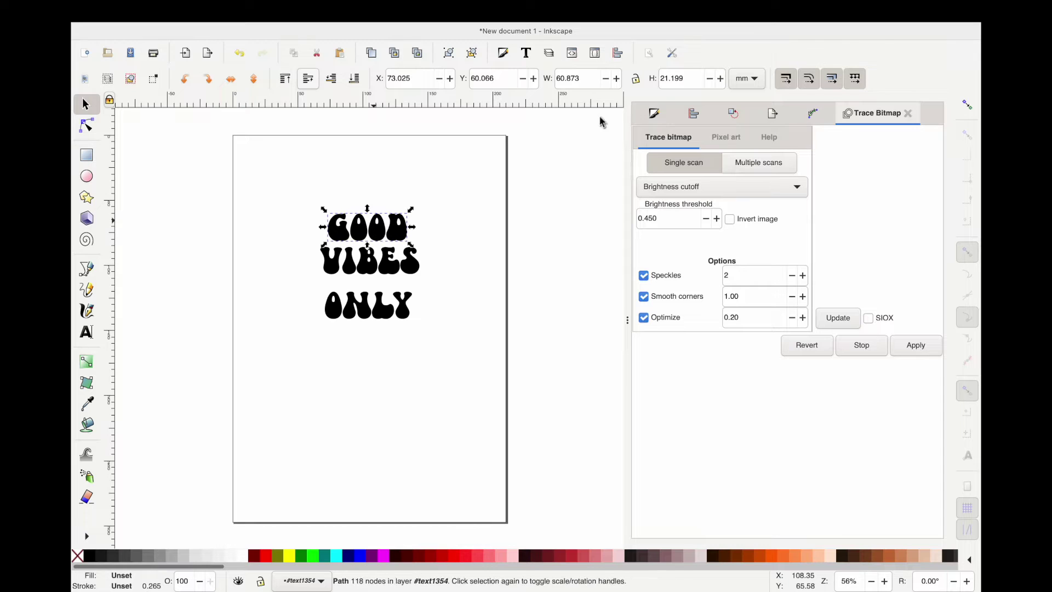
Step: With proportions locked and units in inches, set the word widths to 3 in
{"action": "left_click", "coordinate": [635, 78]}
{"action": "left_click", "coordinate": [737, 81]}
{"action": "left_click", "coordinate": [738, 66]}
{"action": "double_click", "coordinate": [577, 80]}
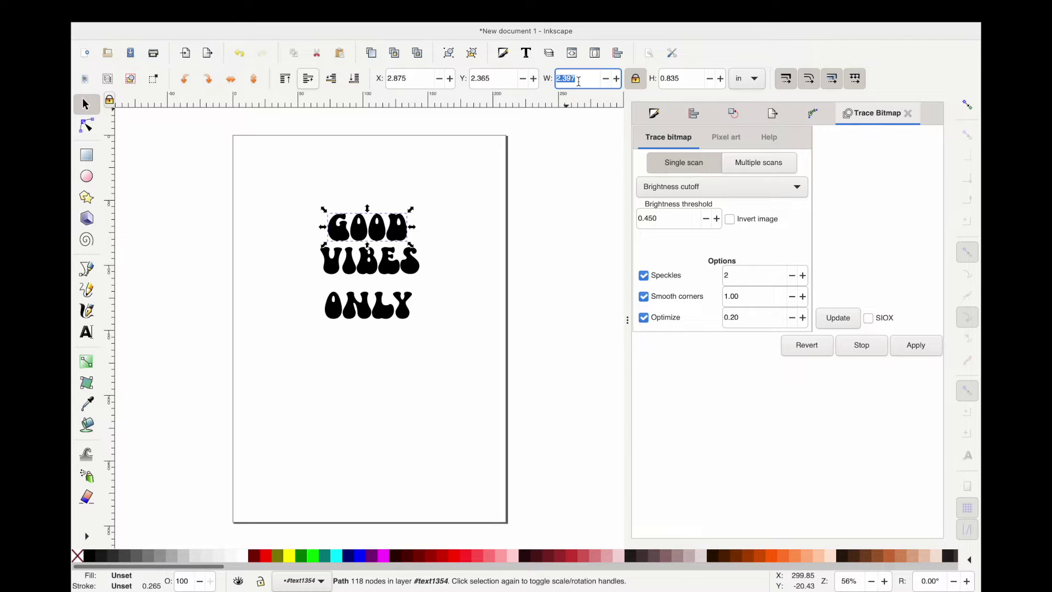
{"action": "type", "text": "3"}
{"action": "key", "text": "Return"}
{"action": "left_click", "coordinate": [399, 263]}
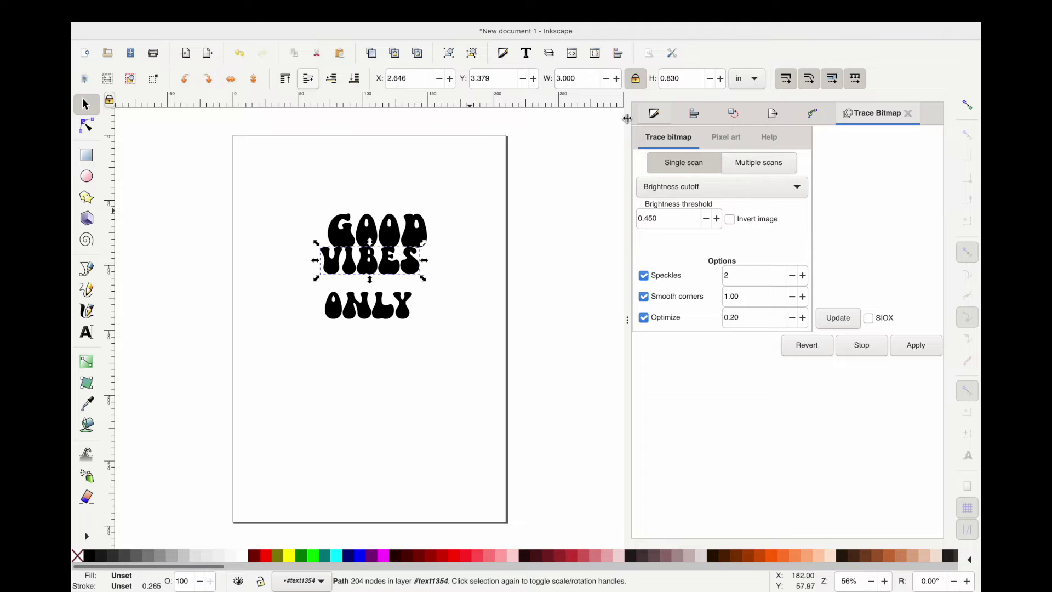
{"action": "left_click", "coordinate": [386, 321]}
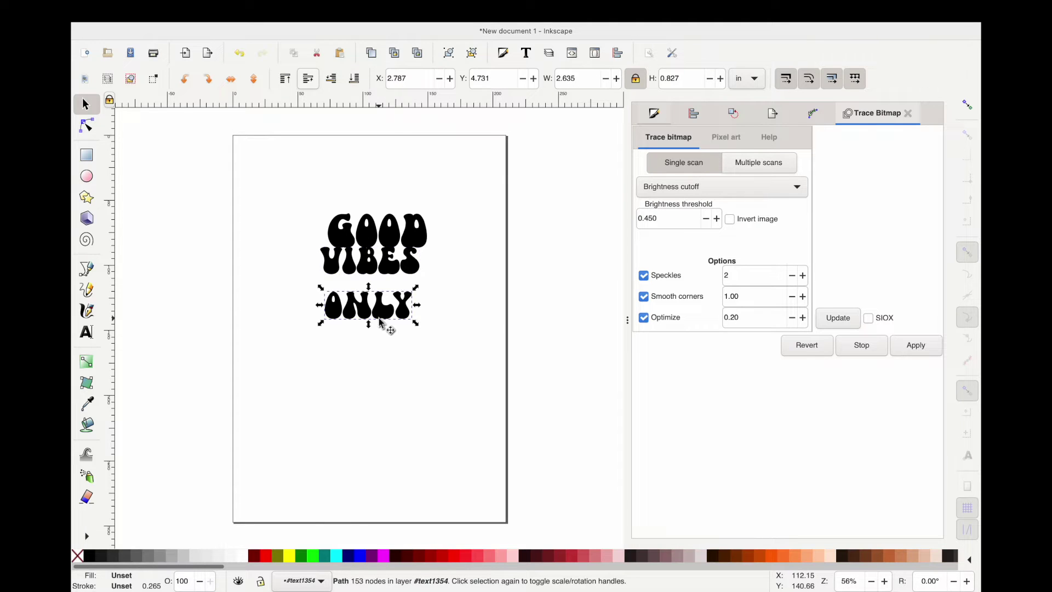
{"action": "left_click", "coordinate": [589, 74]}
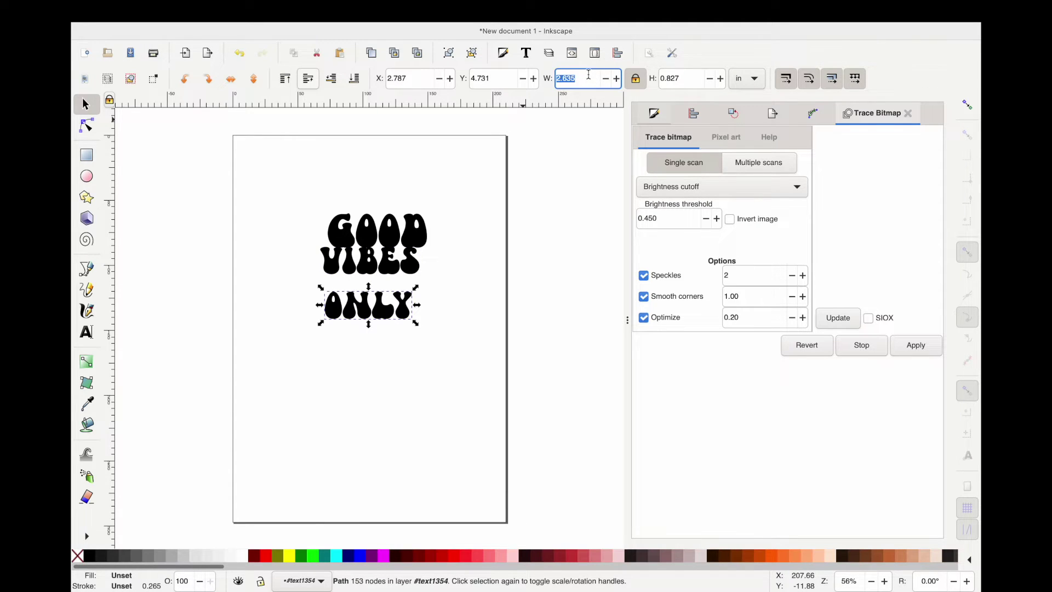
{"action": "type", "text": "3"}
{"action": "key", "text": "Return"}
Step: Tighten the three-line stack, then select all words for alignment
{"action": "left_click", "coordinate": [382, 264]}
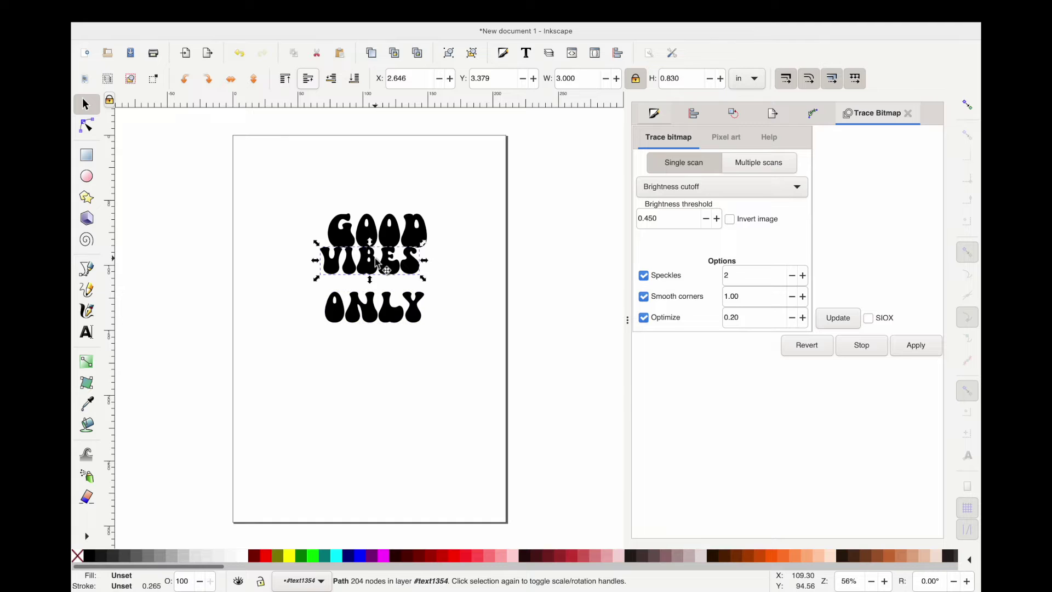
{"action": "left_click_drag", "start_coordinate": [396, 240], "coordinate": [370, 295]}
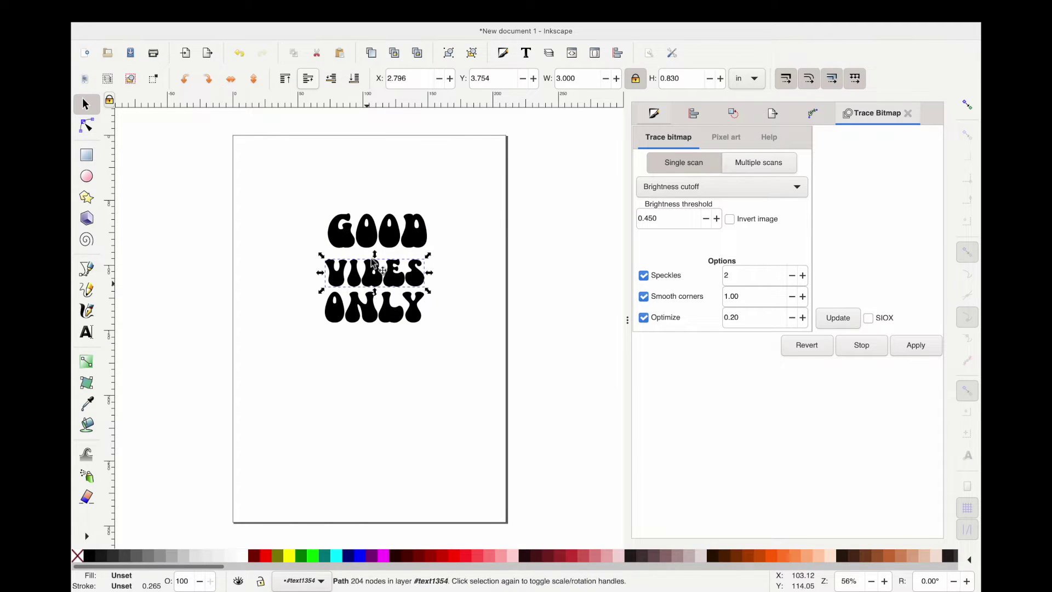
{"action": "left_click_drag", "start_coordinate": [382, 247], "coordinate": [375, 261]}
{"action": "mouse_move", "coordinate": [301, 206]}
{"action": "left_mouse_down"}
{"action": "mouse_move", "coordinate": [470, 317]}
{"action": "mouse_move", "coordinate": [508, 358]}
{"action": "left_mouse_up"}
{"action": "left_click", "coordinate": [692, 115]}
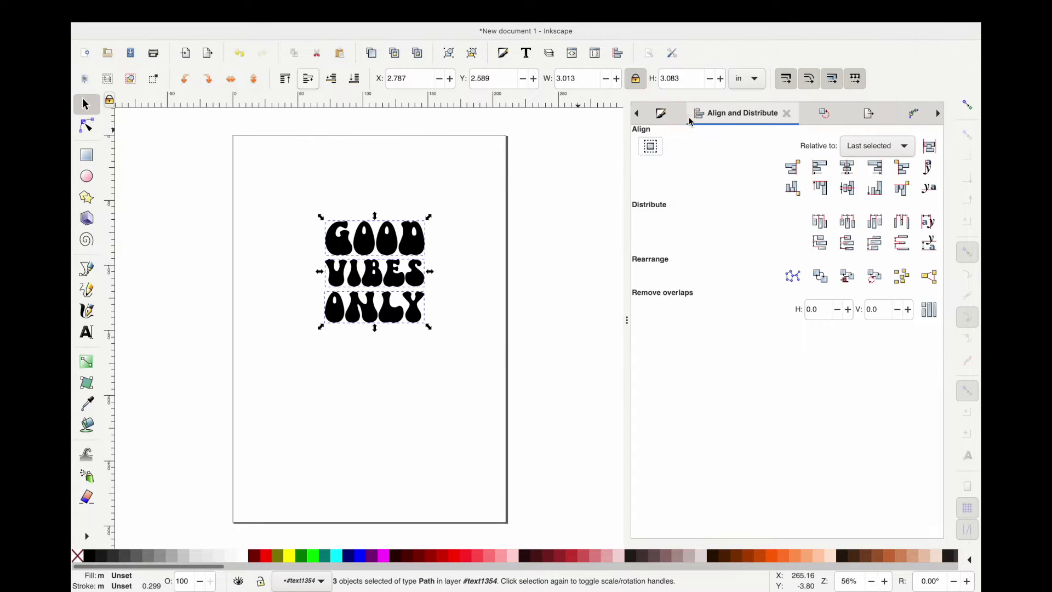
Step: Centre the three words on one vertical axis and union them into a single path
{"action": "left_click", "coordinate": [857, 173]}
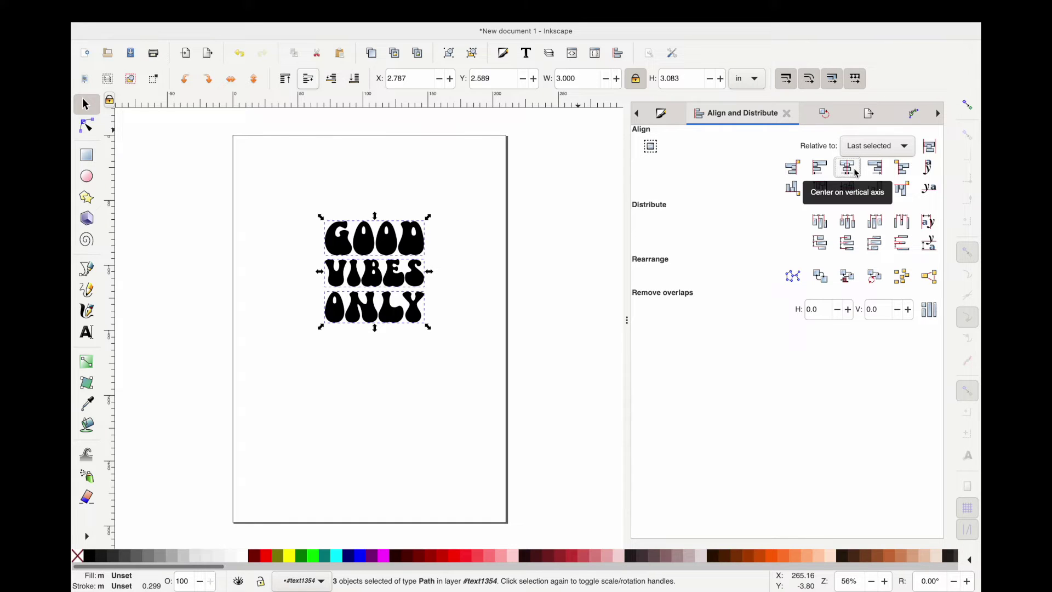
{"action": "left_click", "coordinate": [414, 362]}
{"action": "scroll", "coordinate": [362, 268], "scroll_direction": "up", "scroll_amount": 4}
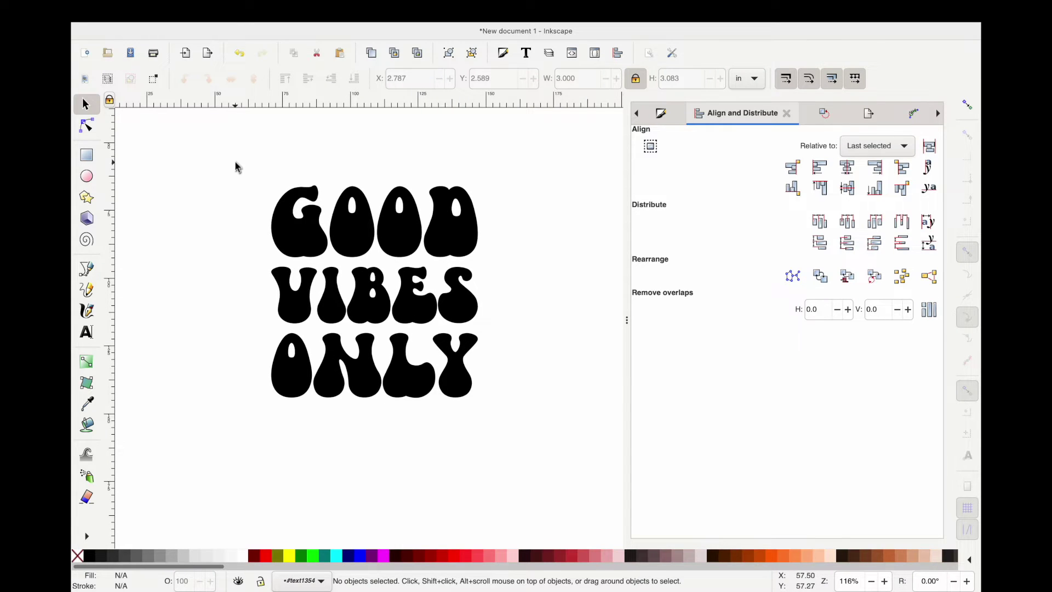
{"action": "left_click_drag", "start_coordinate": [290, 191], "coordinate": [528, 437]}
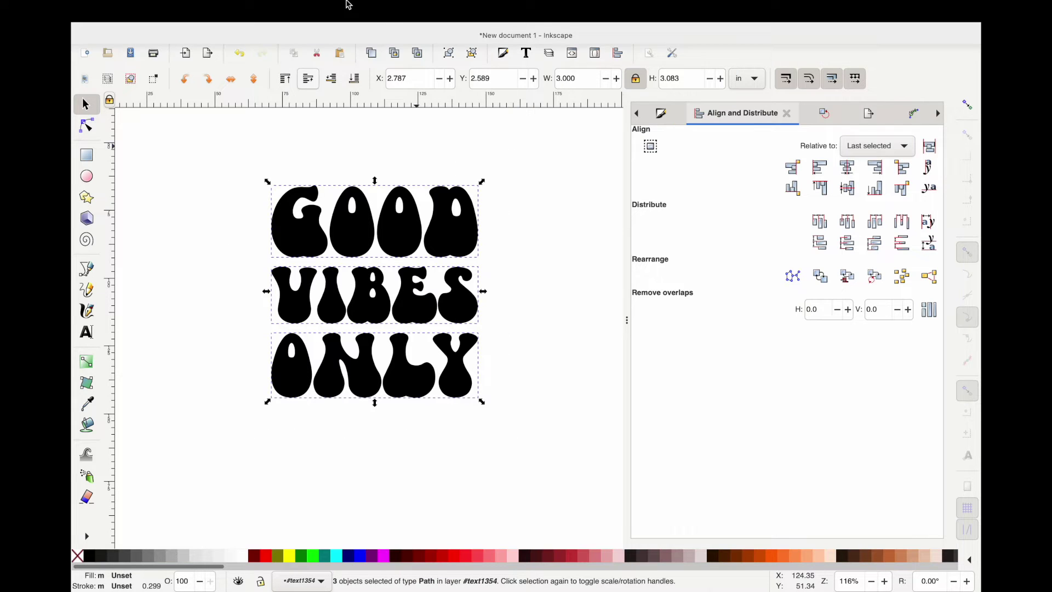
{"action": "left_click", "coordinate": [339, 17]}
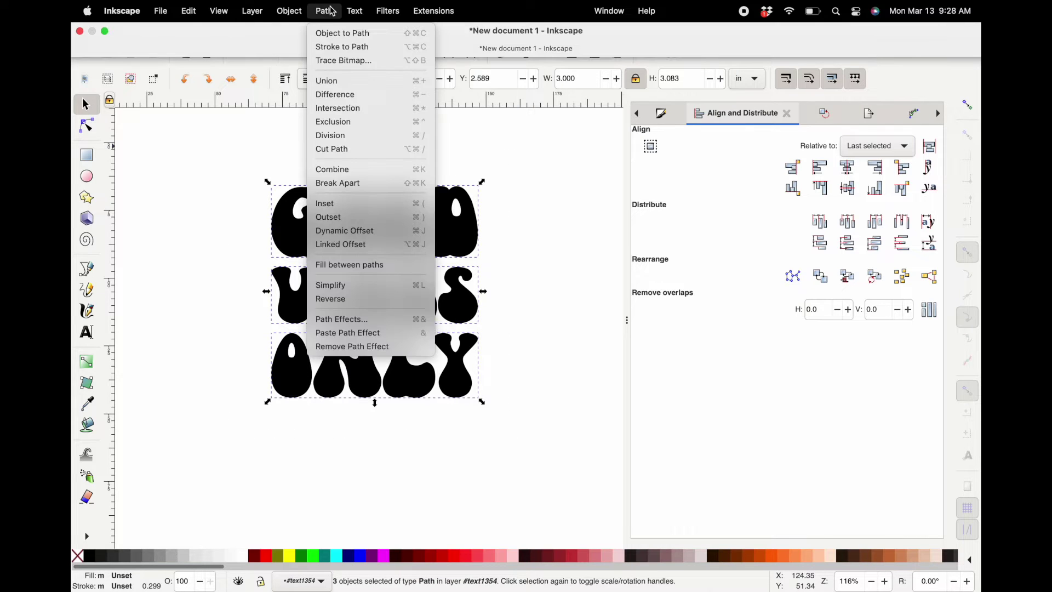
{"action": "left_click", "coordinate": [340, 83]}
Step: Open Path Effects and start adding a new effect
{"action": "left_click", "coordinate": [322, 7]}
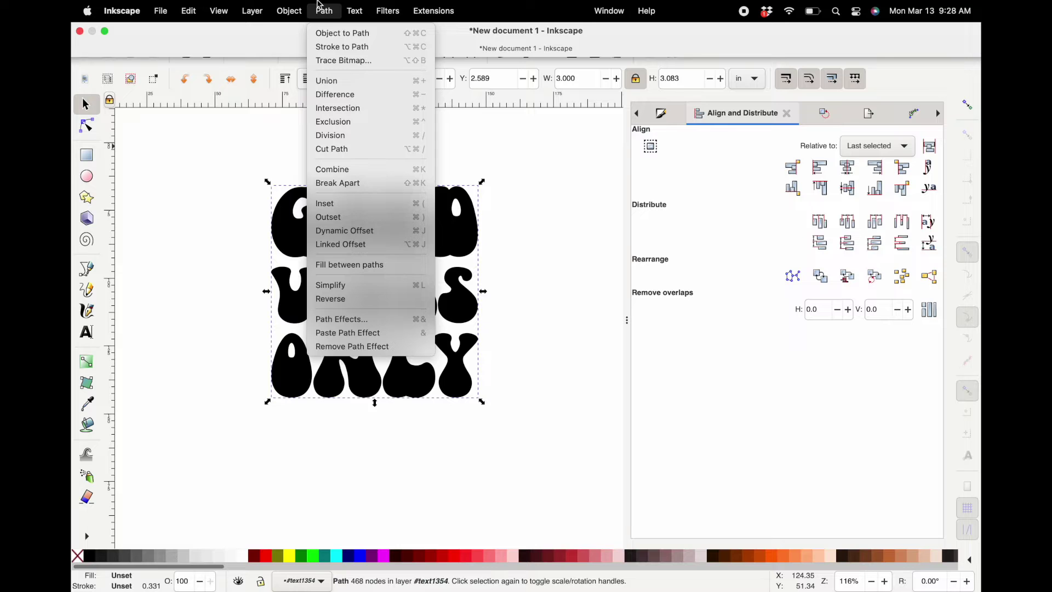
{"action": "left_click", "coordinate": [350, 319]}
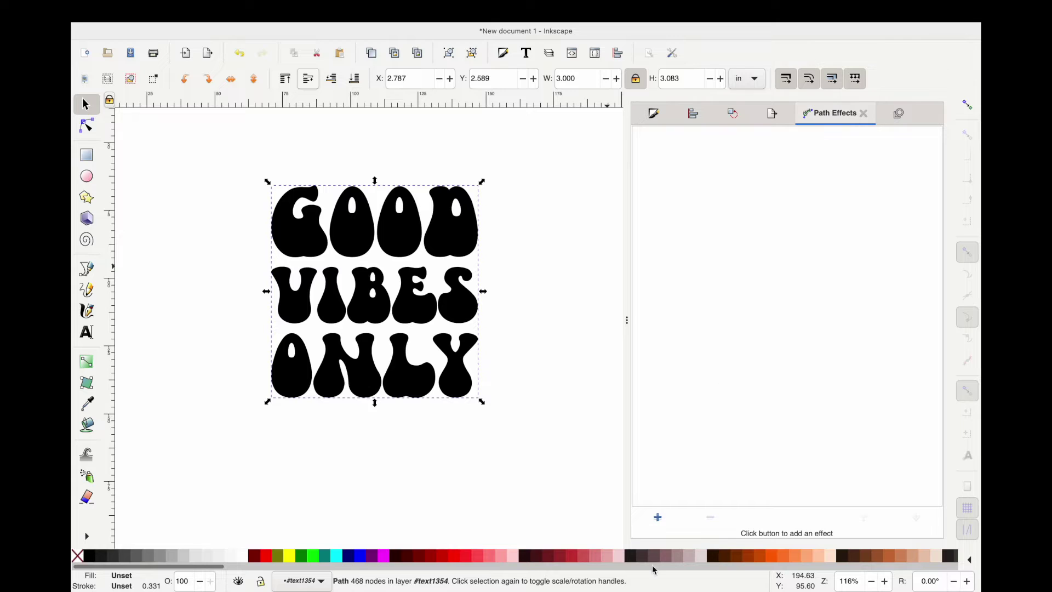
{"action": "left_click", "coordinate": [658, 517]}
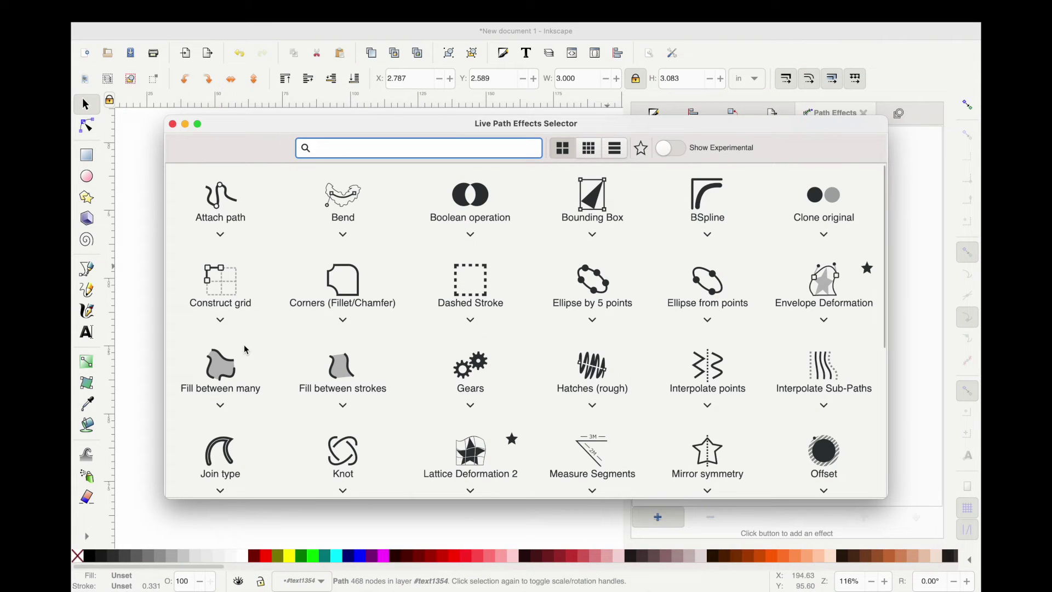
Step: Find Lattice Deformation 2 in the effects list and apply it to the merged lettering
{"action": "scroll", "coordinate": [245, 345], "scroll_direction": "down", "scroll_amount": 10}
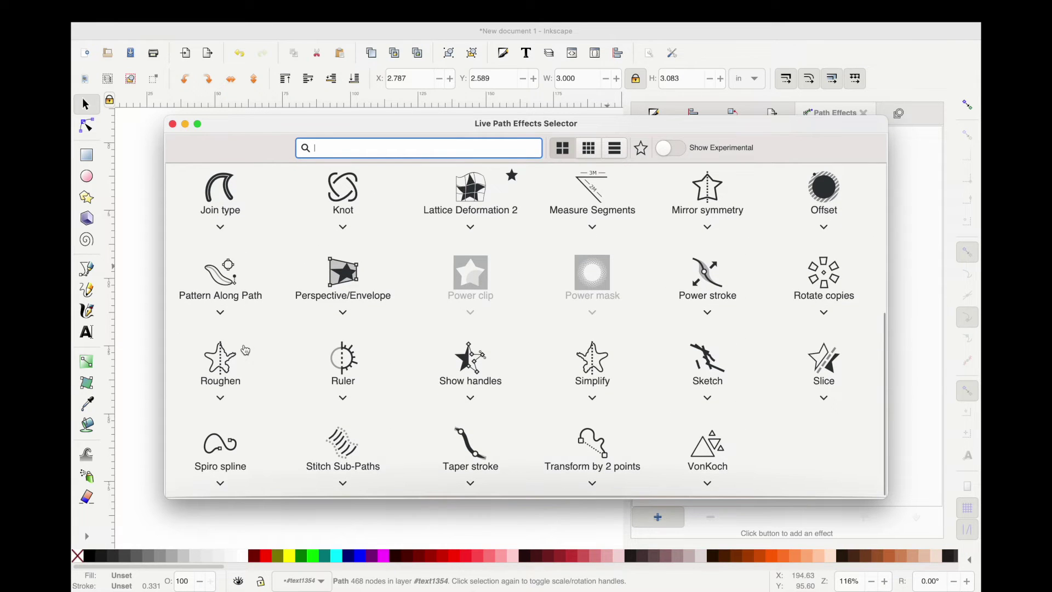
{"action": "scroll", "coordinate": [246, 349], "scroll_direction": "up", "scroll_amount": 4}
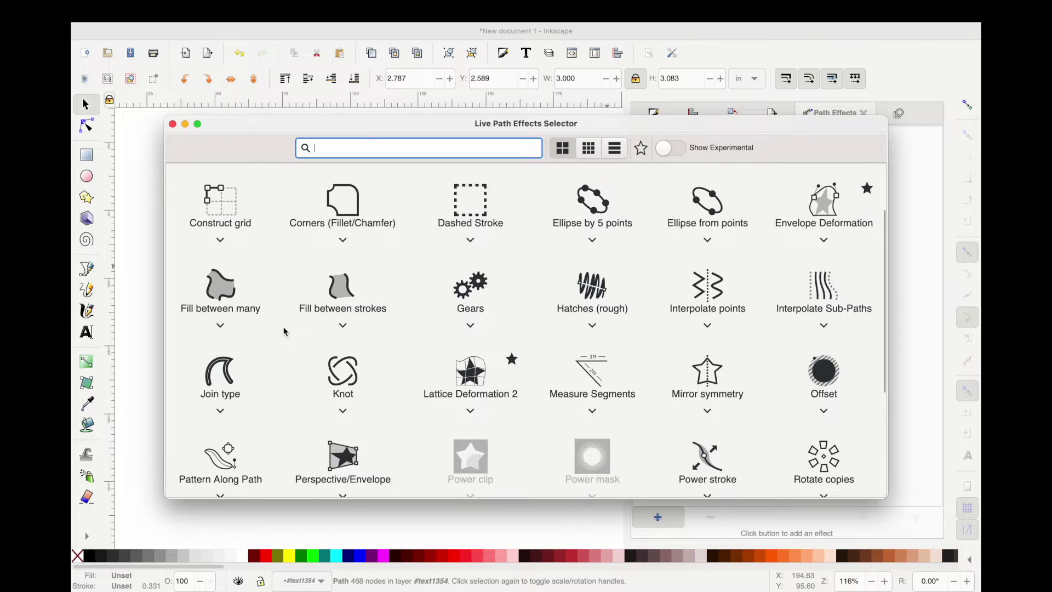
{"action": "scroll", "coordinate": [284, 332], "scroll_direction": "up", "scroll_amount": 2}
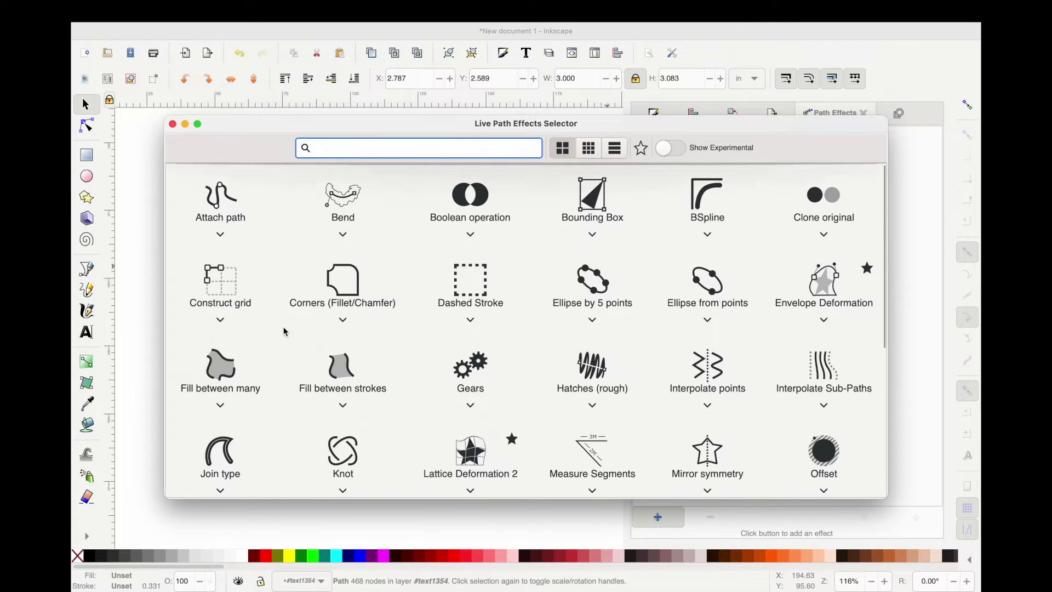
{"action": "scroll", "coordinate": [284, 332], "scroll_direction": "down", "scroll_amount": 4}
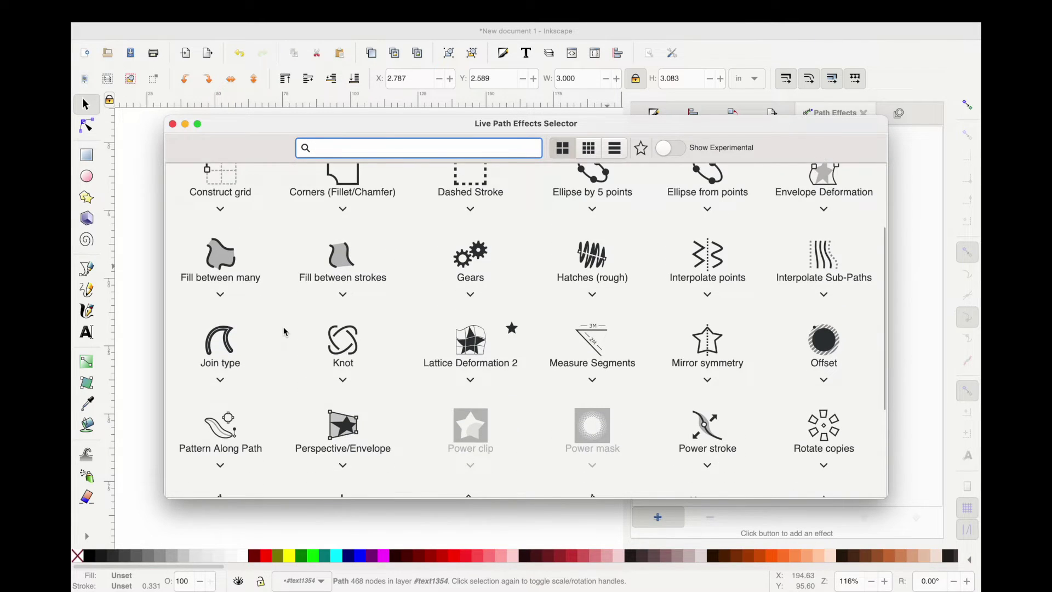
{"action": "scroll", "coordinate": [284, 331], "scroll_direction": "down", "scroll_amount": 1}
{"action": "scroll", "coordinate": [284, 331], "scroll_direction": "down", "scroll_amount": 2}
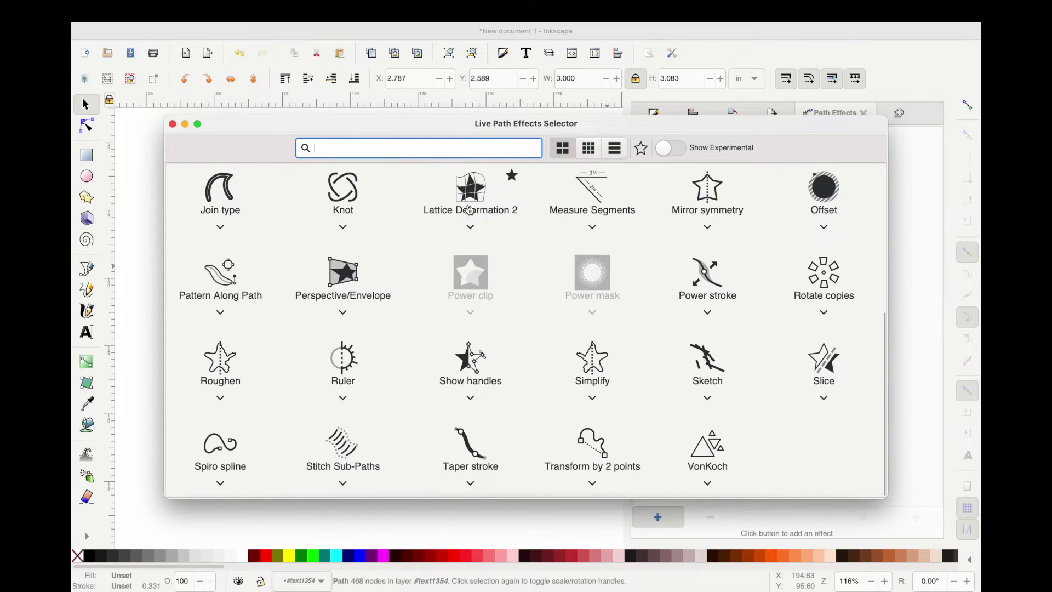
{"action": "left_click", "coordinate": [469, 229]}
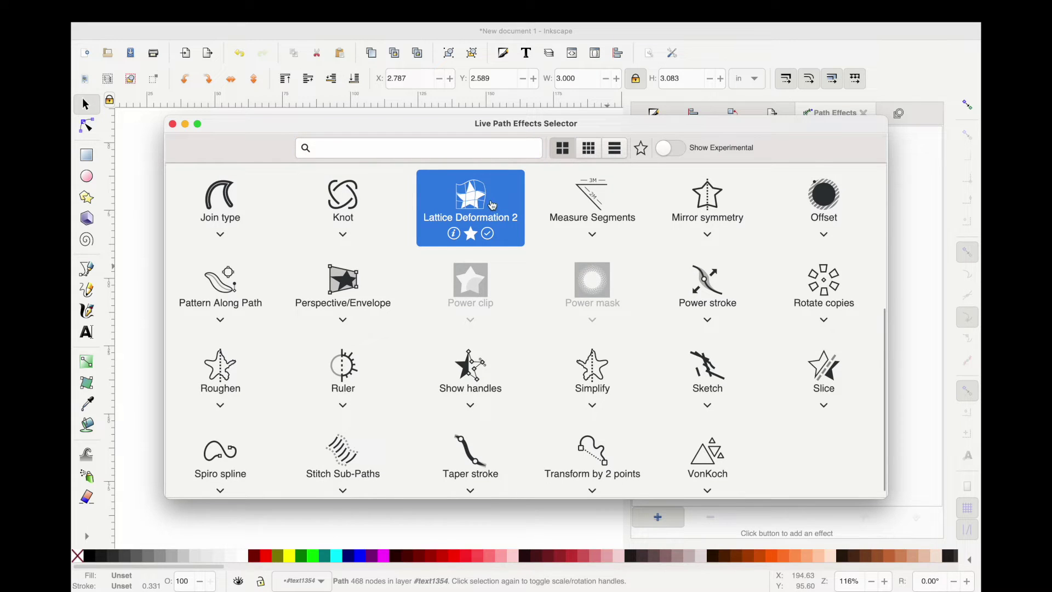
{"action": "double_click", "coordinate": [474, 222]}
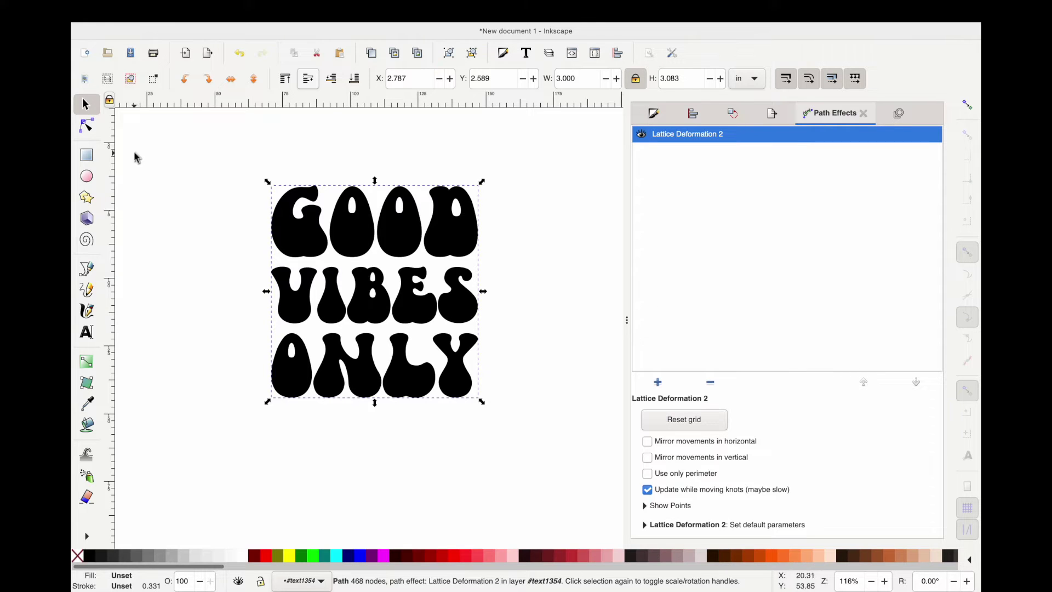
Step: Drag lattice knots to stretch VIBES upward and pull the E/S area downward
{"action": "left_click", "coordinate": [96, 129]}
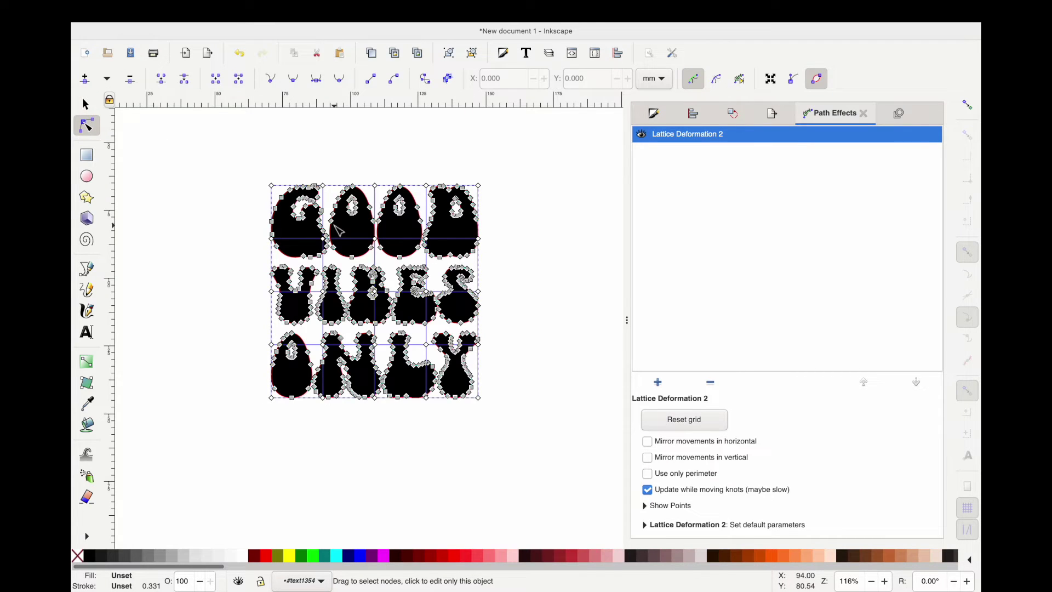
{"action": "scroll", "coordinate": [335, 229], "scroll_direction": "up", "scroll_amount": 3}
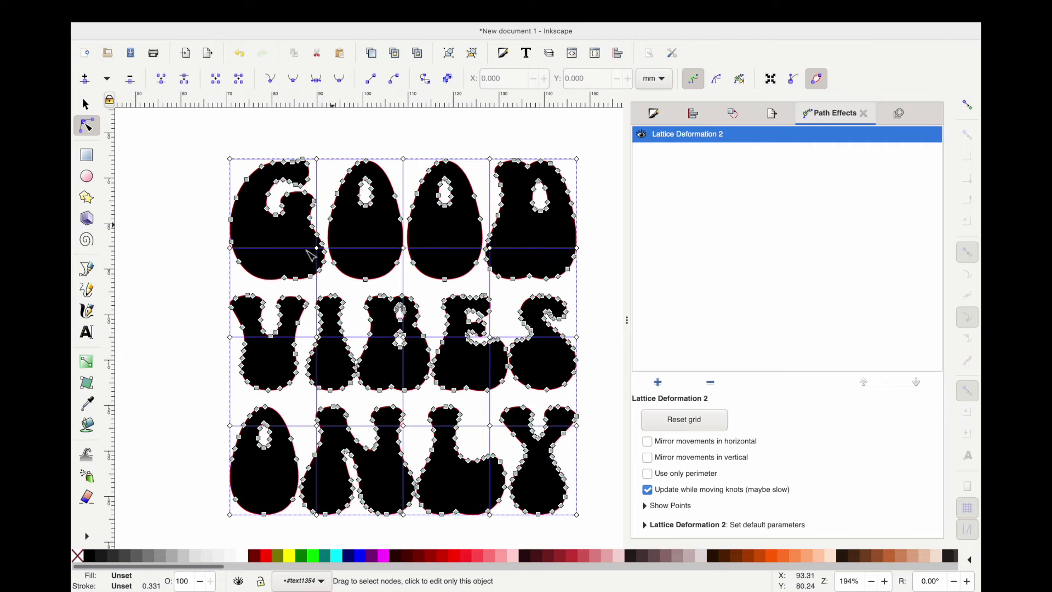
{"action": "left_click_drag", "start_coordinate": [317, 337], "coordinate": [321, 301]}
{"action": "key", "text": "ctrl+z"}
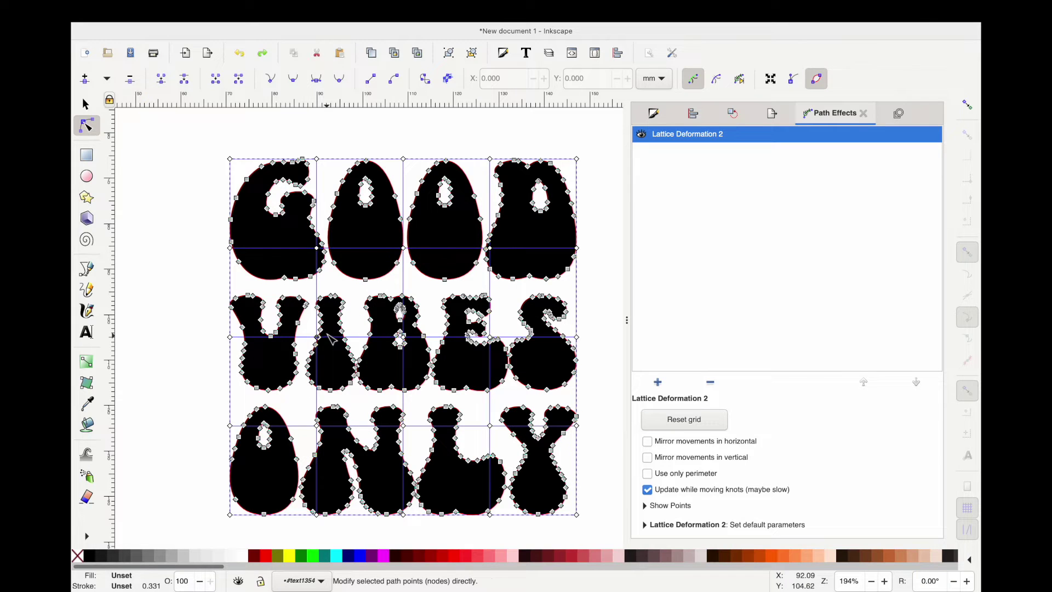
{"action": "left_click_drag", "start_coordinate": [321, 333], "coordinate": [321, 269]}
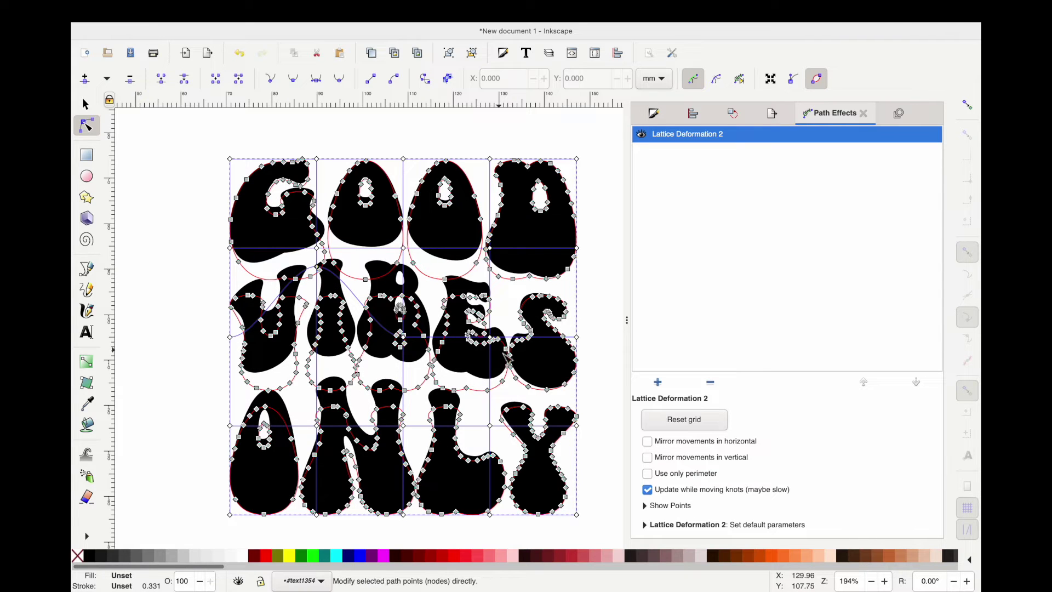
{"action": "left_click_drag", "start_coordinate": [494, 339], "coordinate": [489, 432]}
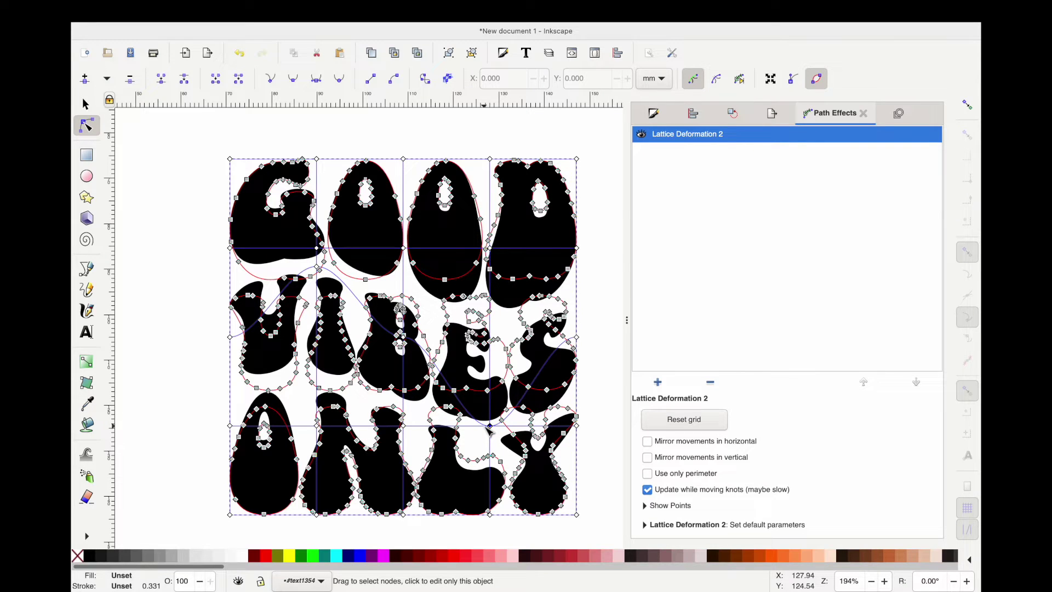
Step: Proportionally scale the lettering to about 5.168 × 5.311 in and shift it left
{"action": "left_click", "coordinate": [85, 104]}
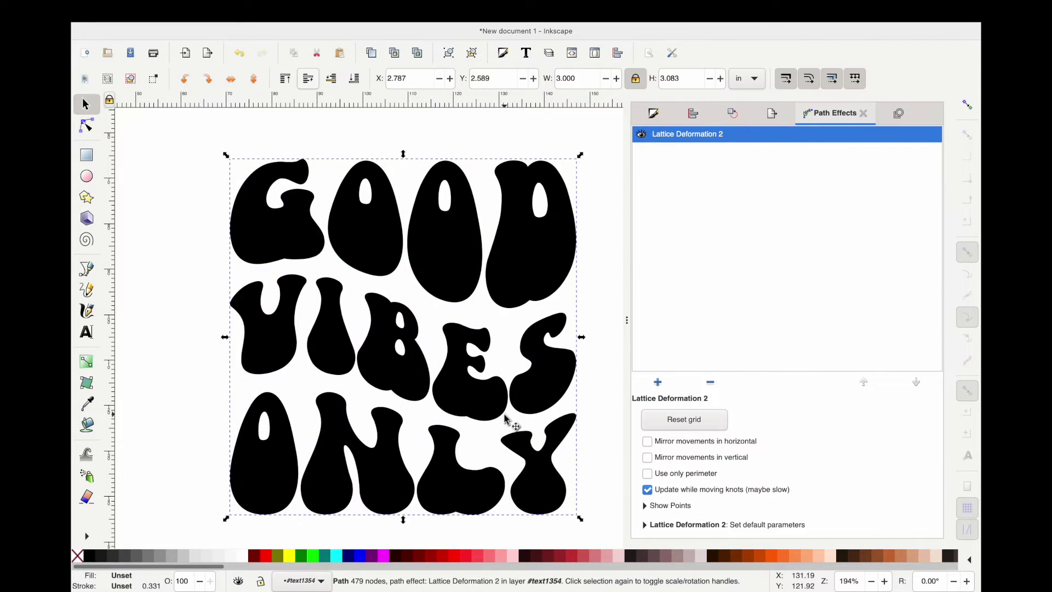
{"action": "scroll", "coordinate": [506, 420], "scroll_direction": "down", "scroll_amount": 3, "text": "ctrl"}
{"action": "scroll", "coordinate": [507, 421], "scroll_direction": "down", "scroll_amount": 3, "text": "ctrl"}
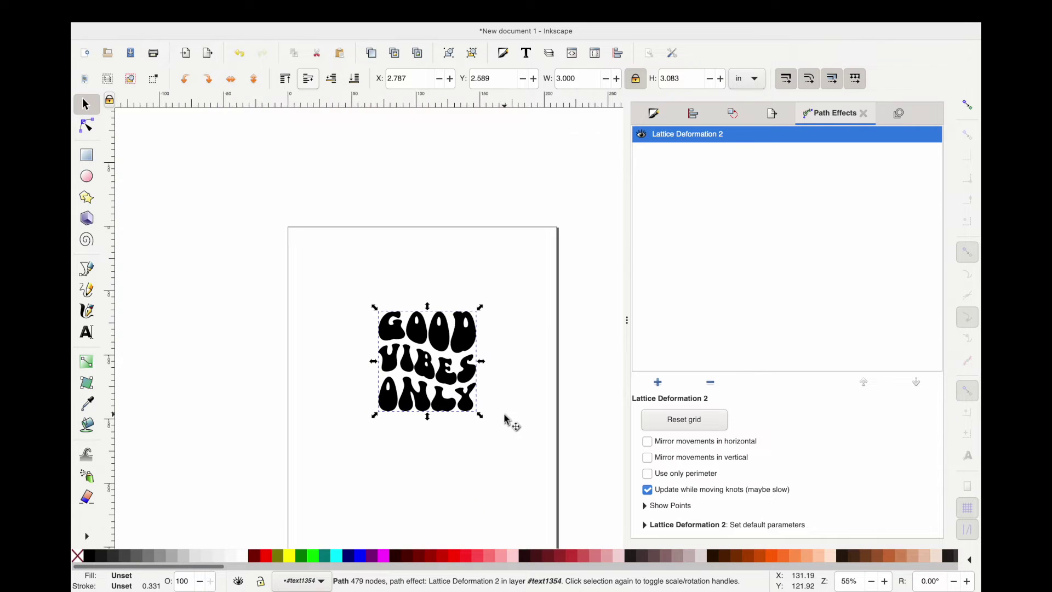
{"action": "scroll", "coordinate": [506, 423], "scroll_direction": "right", "scroll_amount": 2}
{"action": "scroll", "coordinate": [507, 422], "scroll_direction": "down", "scroll_amount": 2}
{"action": "key", "text": "ctrl"}
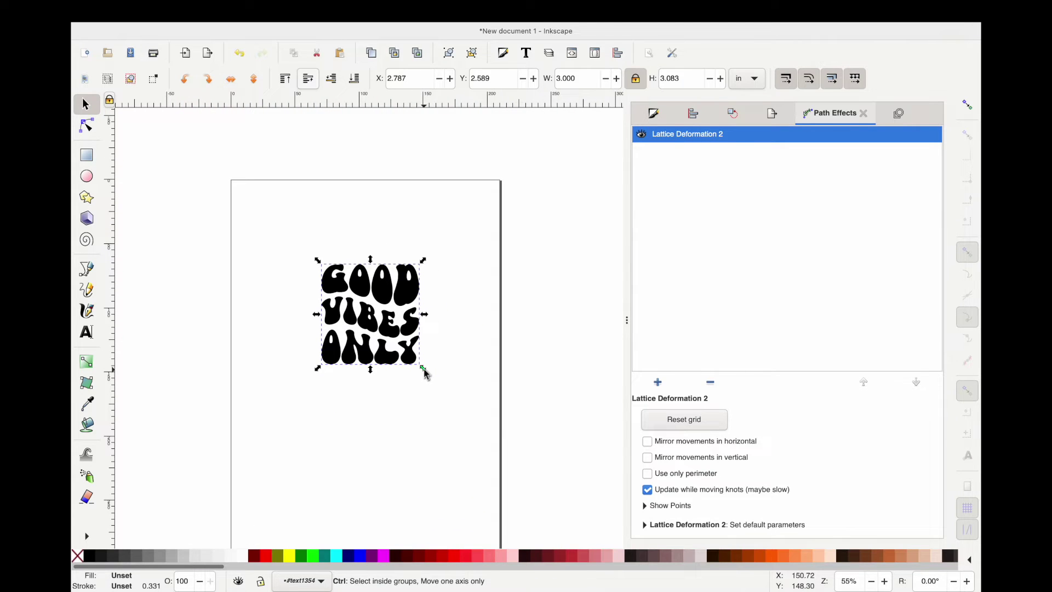
{"action": "left_click_drag", "start_coordinate": [459, 431], "coordinate": [498, 481]}
{"action": "left_click_drag", "start_coordinate": [442, 370], "coordinate": [399, 370]}
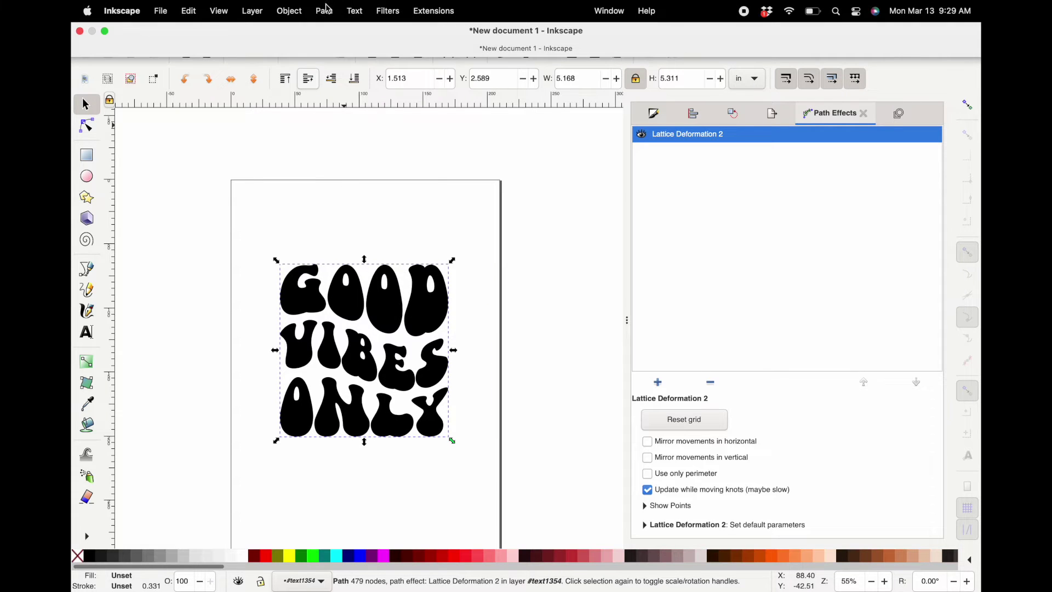
Step: Bake the lattice warp into a plain path with Object to Path
{"action": "left_click", "coordinate": [327, 11]}
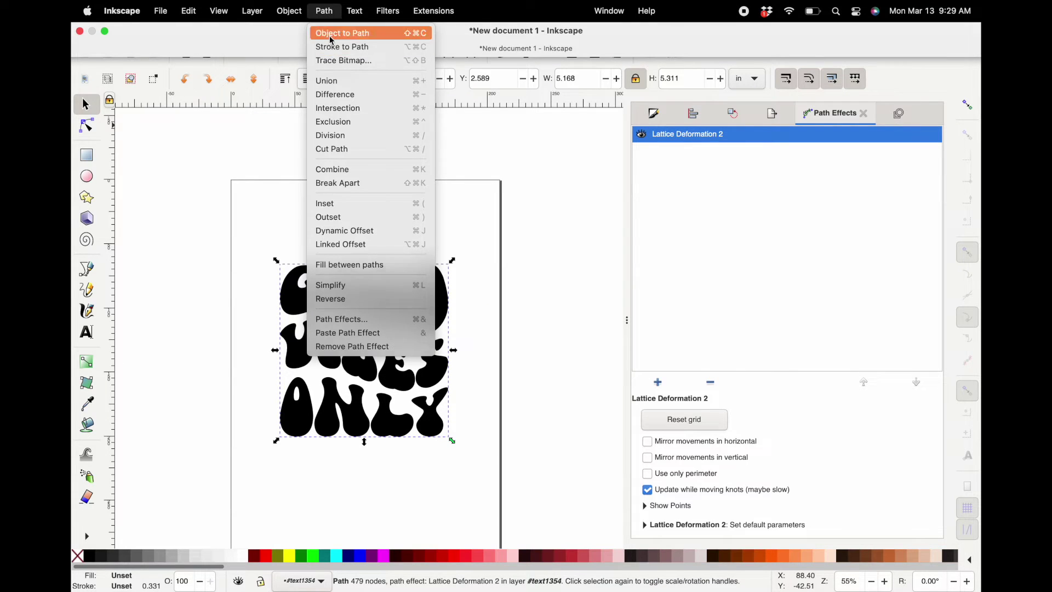
{"action": "left_click", "coordinate": [352, 346]}
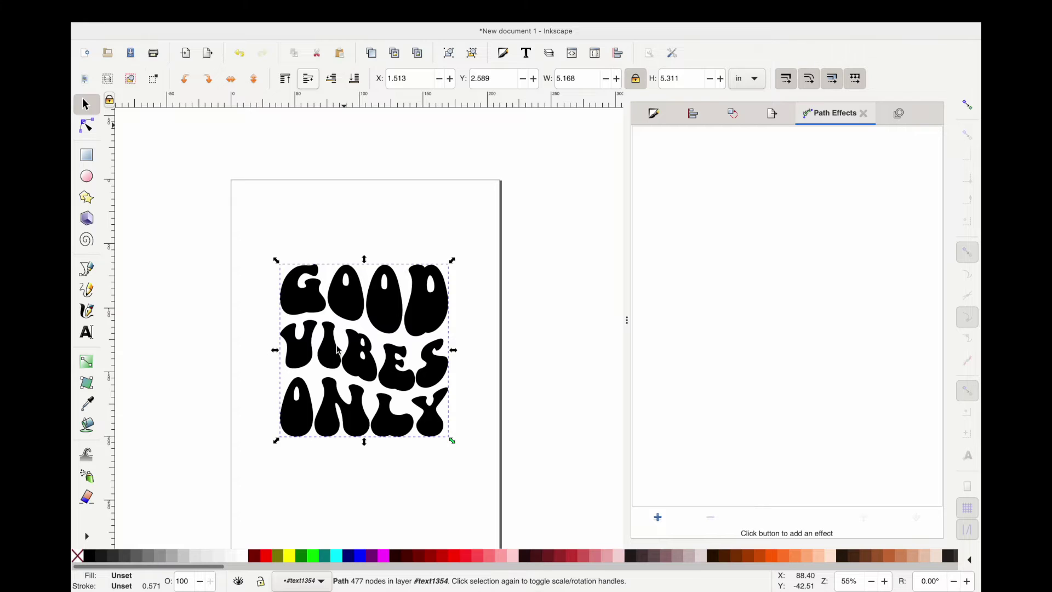
{"action": "key", "text": "n"}
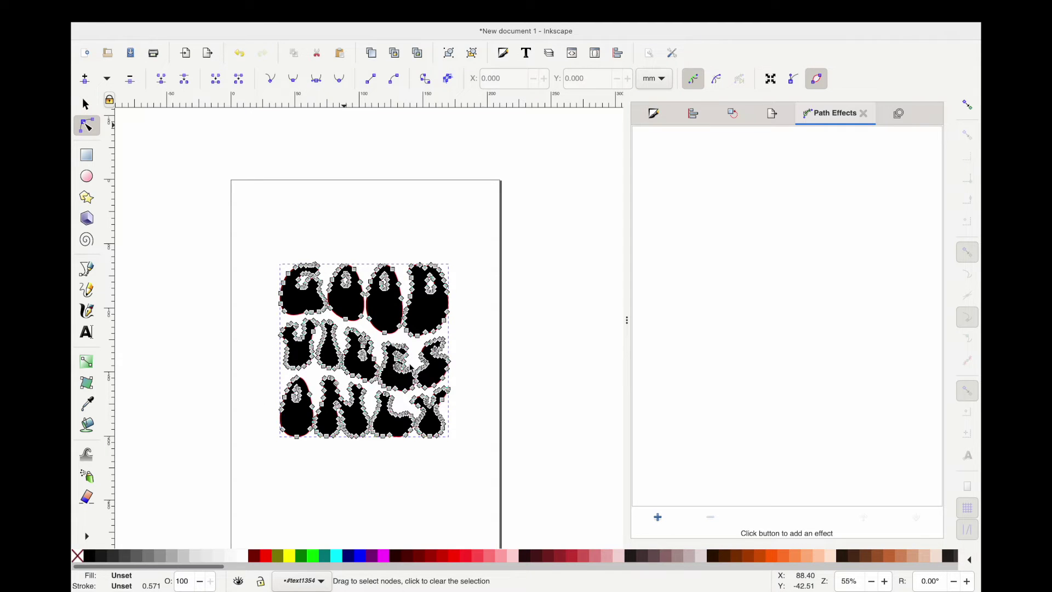
{"action": "key", "text": "s"}
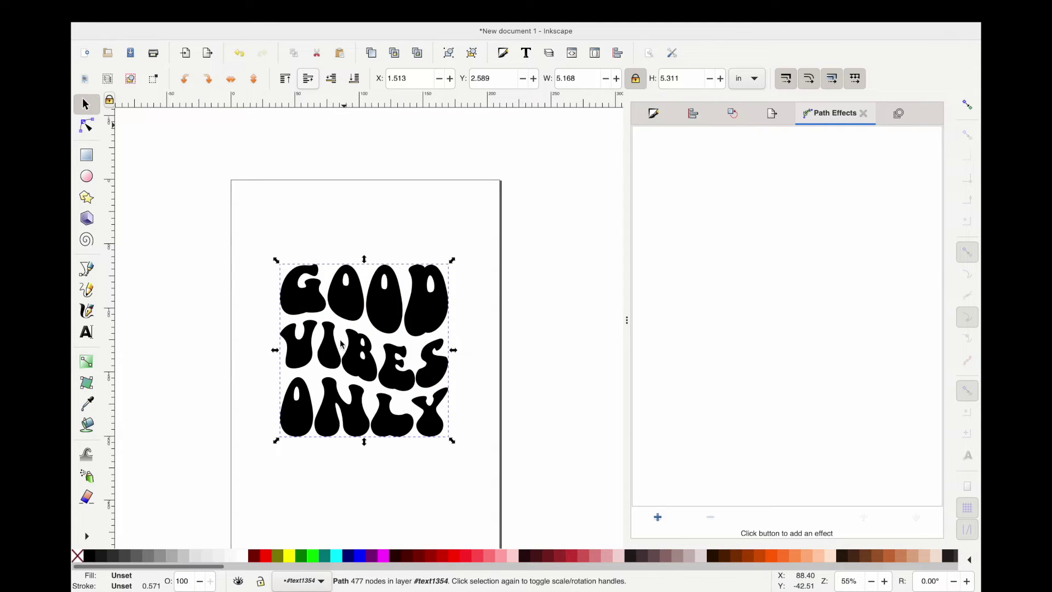
Step: Break the lettering apart into separate pieces and clear the selection
{"action": "mouse_move", "coordinate": [290, 3]}
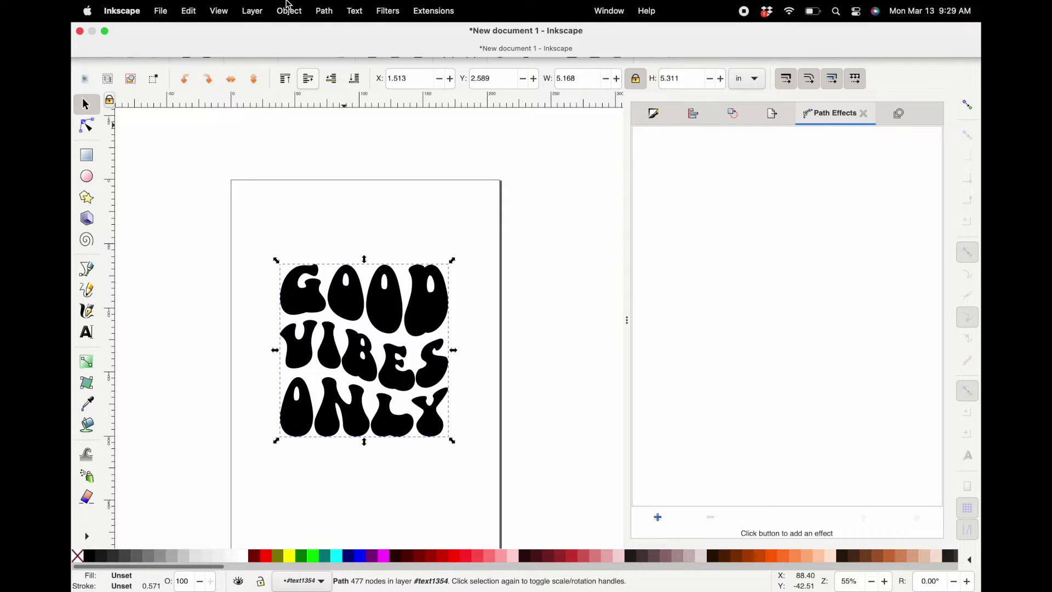
{"action": "left_click", "coordinate": [327, 9]}
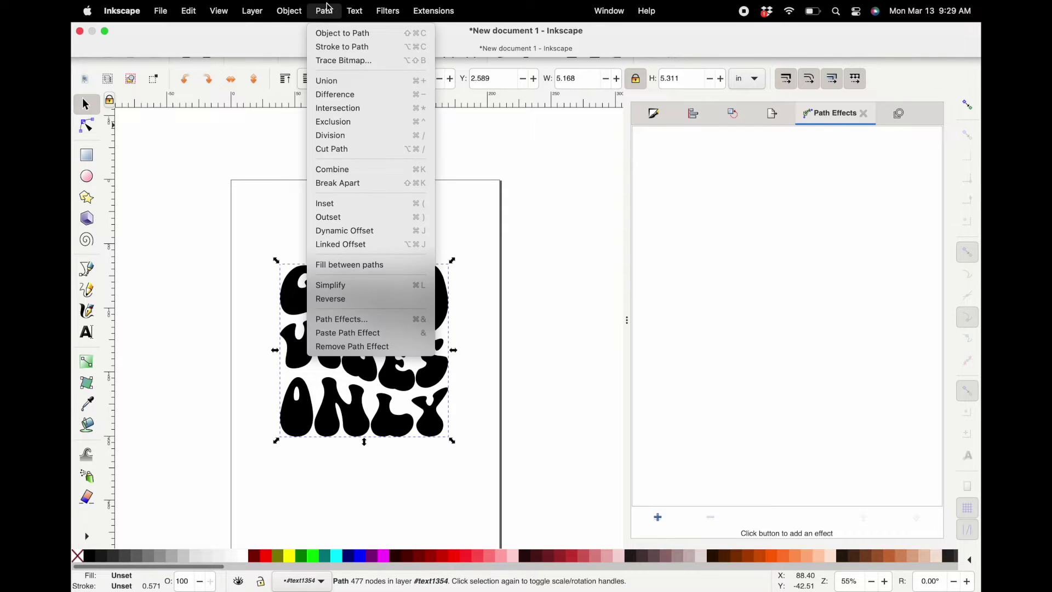
{"action": "left_click", "coordinate": [340, 183]}
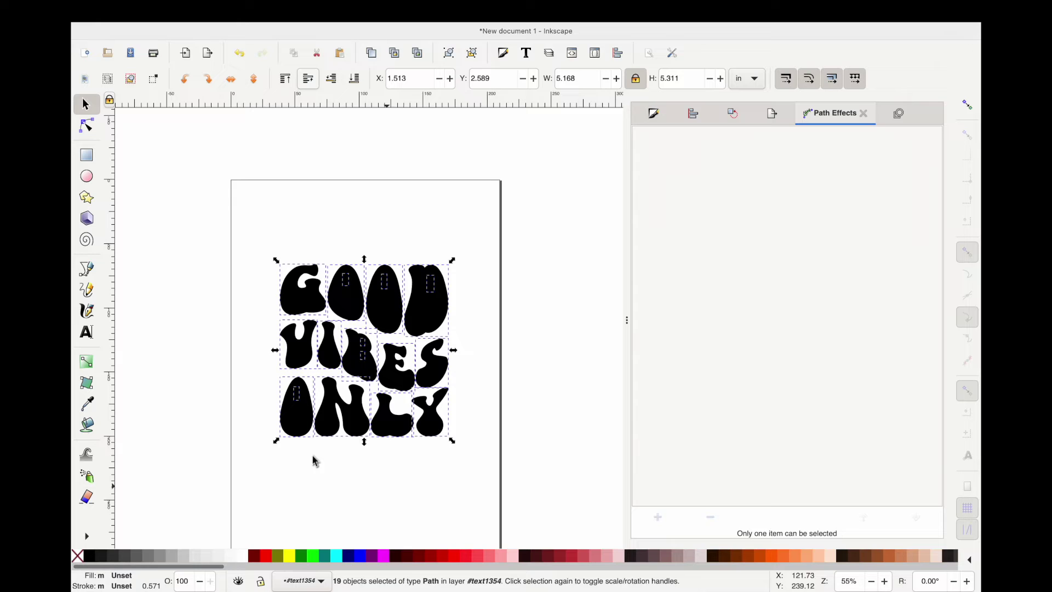
{"action": "left_click", "coordinate": [331, 465]}
Step: Select G, O, O and D and fill them light green
{"action": "left_click", "coordinate": [311, 304]}
{"action": "left_click", "coordinate": [360, 320], "text": "shift"}
{"action": "left_click", "coordinate": [390, 328], "text": "shift"}
{"action": "left_click", "coordinate": [425, 331], "text": "shift"}
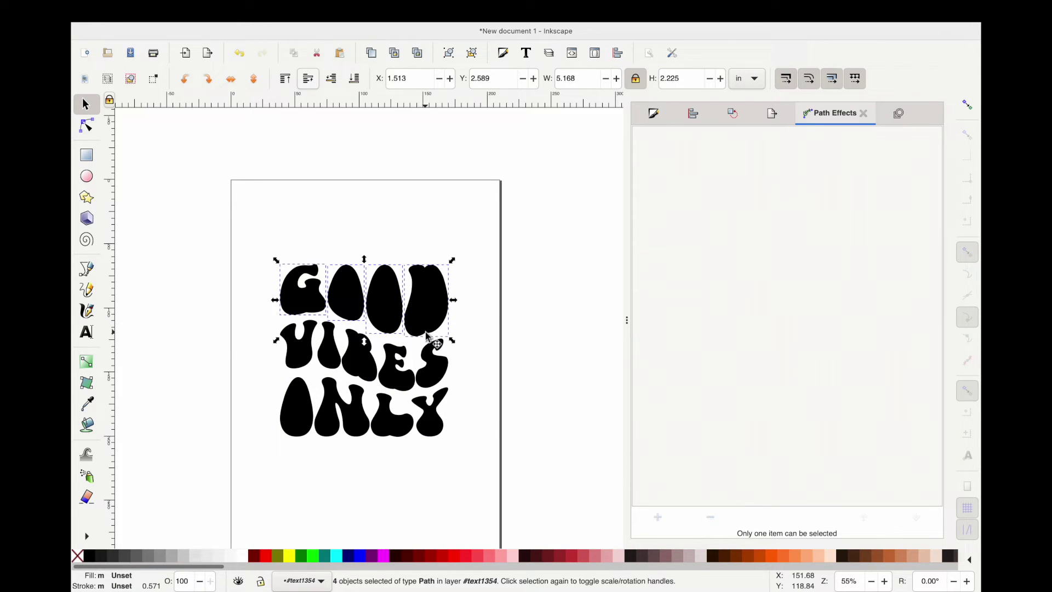
{"action": "scroll", "coordinate": [567, 554], "scroll_direction": "right", "scroll_amount": 10}
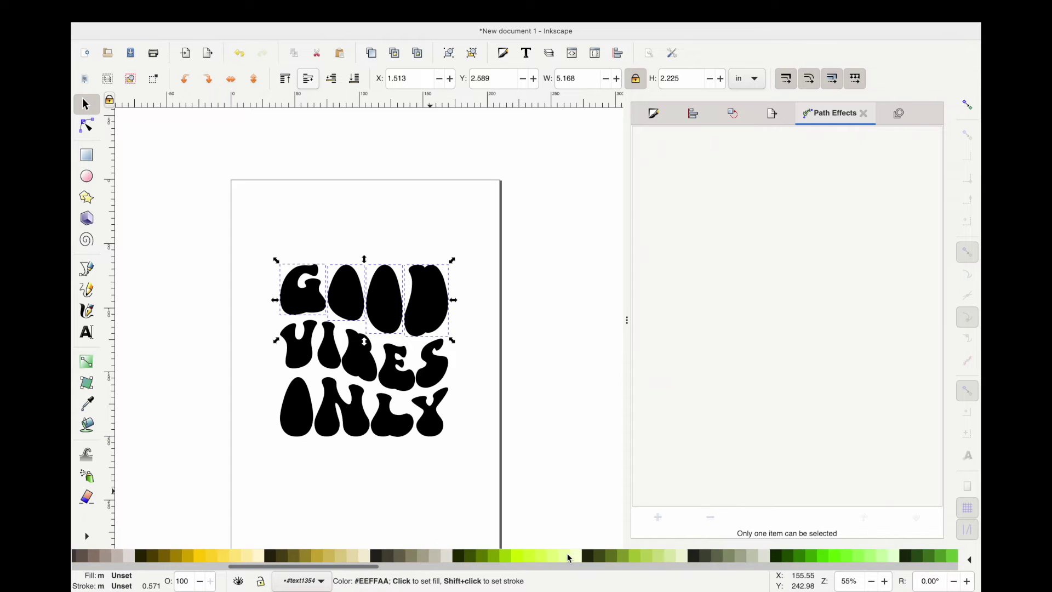
{"action": "scroll", "coordinate": [567, 554], "scroll_direction": "right", "scroll_amount": 5}
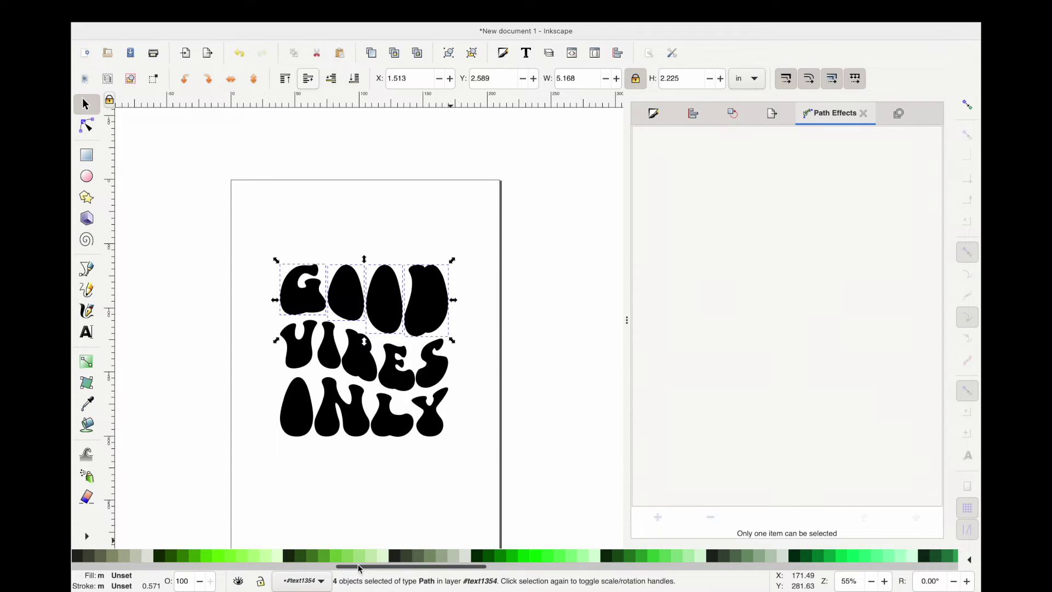
{"action": "left_click", "coordinate": [368, 556]}
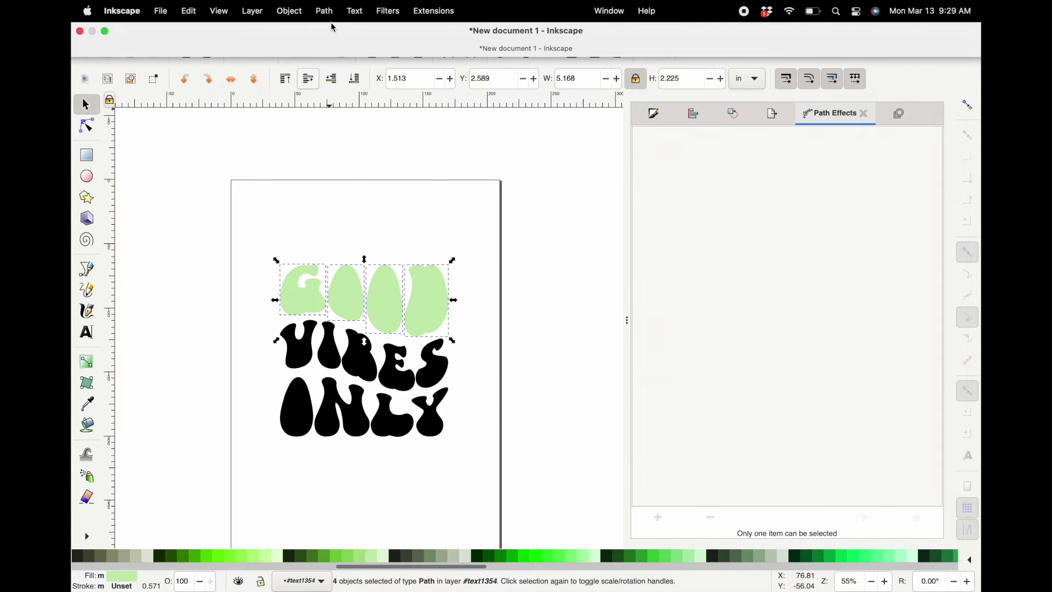
{"action": "left_click", "coordinate": [325, 10]}
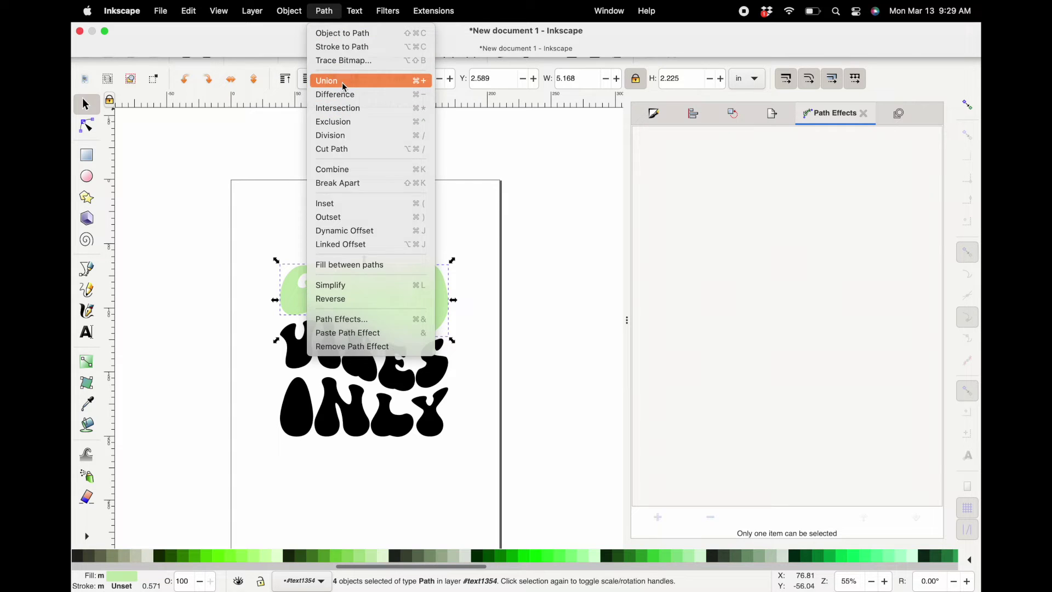
Step: Combine the GOOD letters into one path and unite its three inner dot pieces
{"action": "key", "text": "Escape"}
{"action": "key", "text": "ctrl+k"}
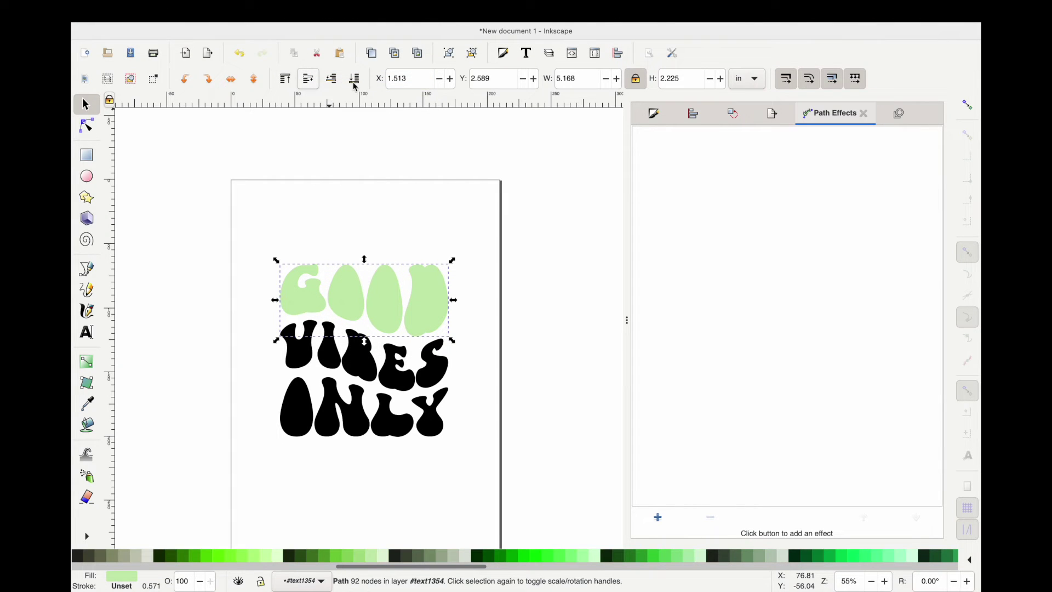
{"action": "left_click_drag", "start_coordinate": [326, 234], "coordinate": [464, 325]}
{"action": "left_click", "coordinate": [325, 11]}
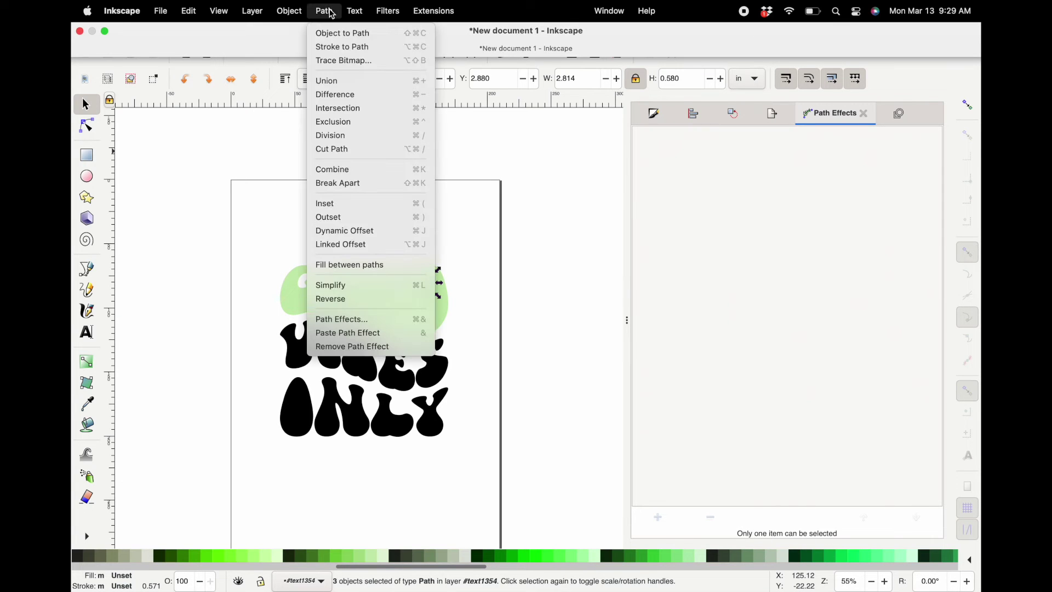
{"action": "left_click", "coordinate": [342, 81]}
Step: Cut the dots out of green GOOD with Difference, then select VIBES' V and I
{"action": "left_click", "coordinate": [405, 319], "text": "shift"}
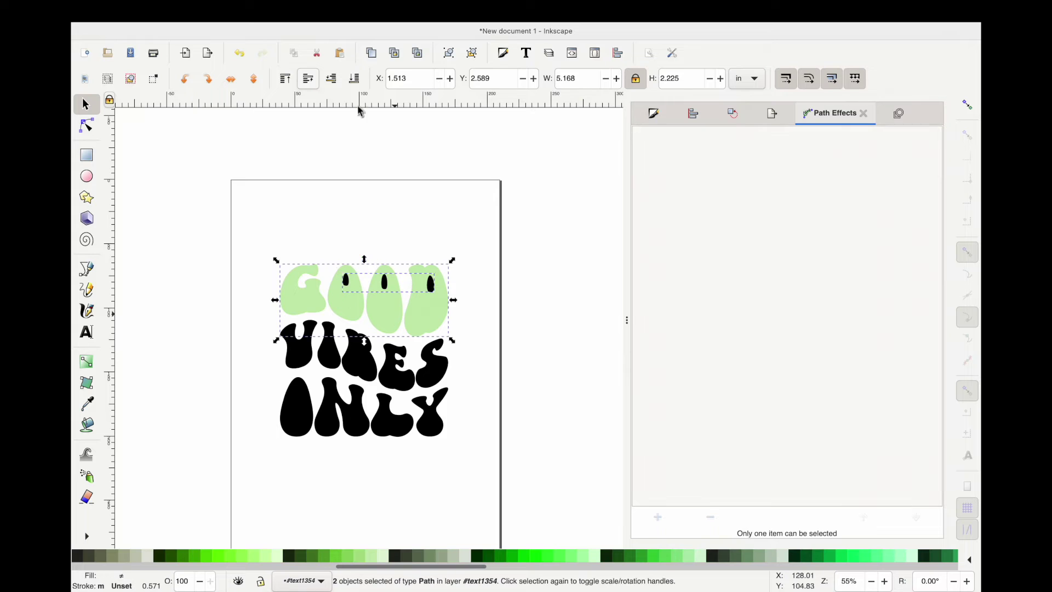
{"action": "left_click", "coordinate": [326, 11]}
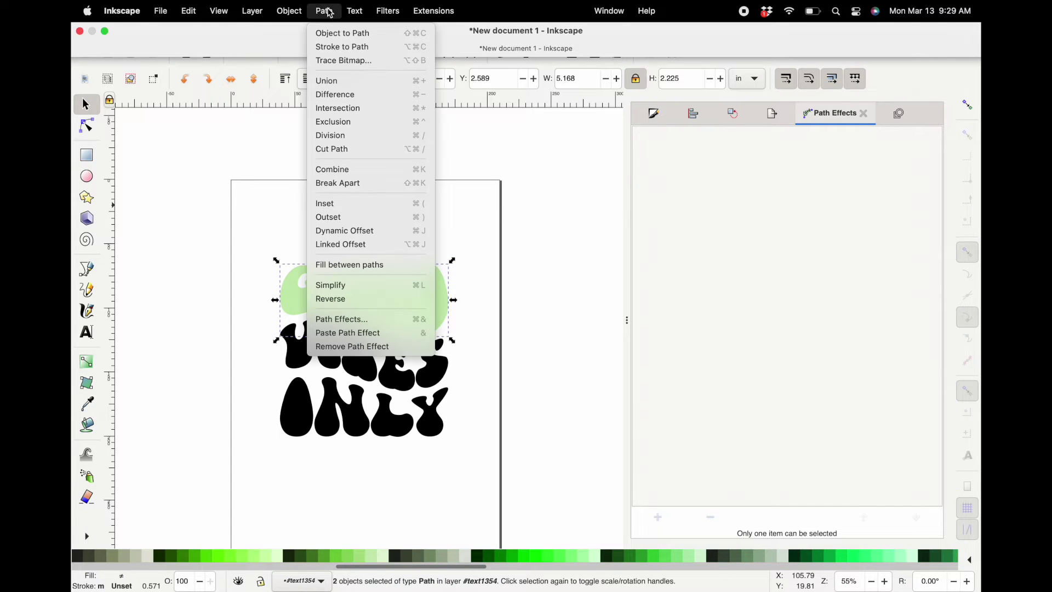
{"action": "left_click", "coordinate": [339, 96]}
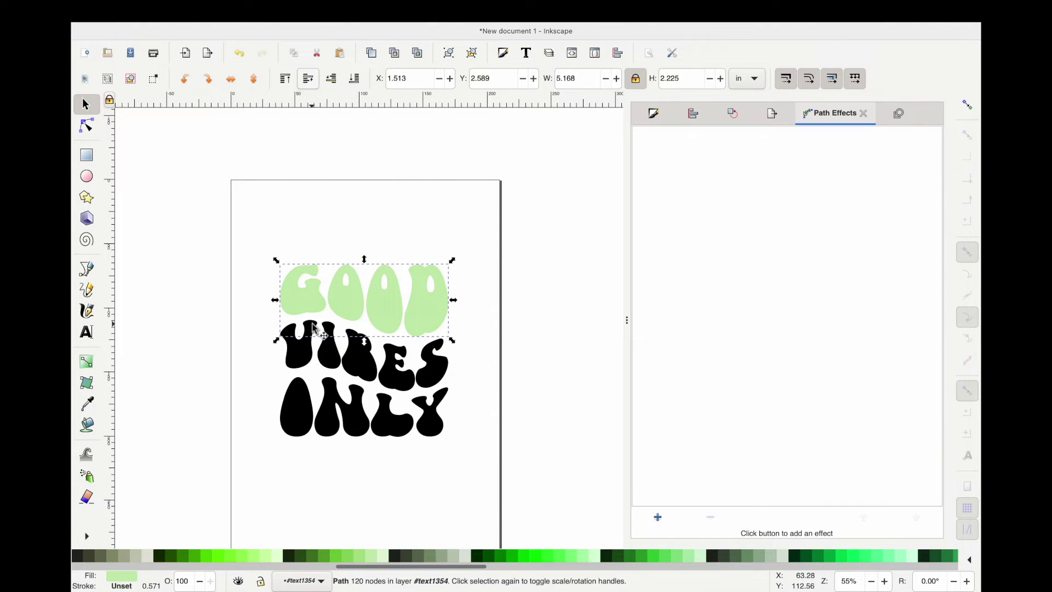
{"action": "left_click", "coordinate": [305, 356]}
{"action": "left_click", "coordinate": [335, 366], "text": "shift"}
Step: Union the VIBES letters into one path and fill it light blue
{"action": "left_click", "coordinate": [366, 384], "text": "shift"}
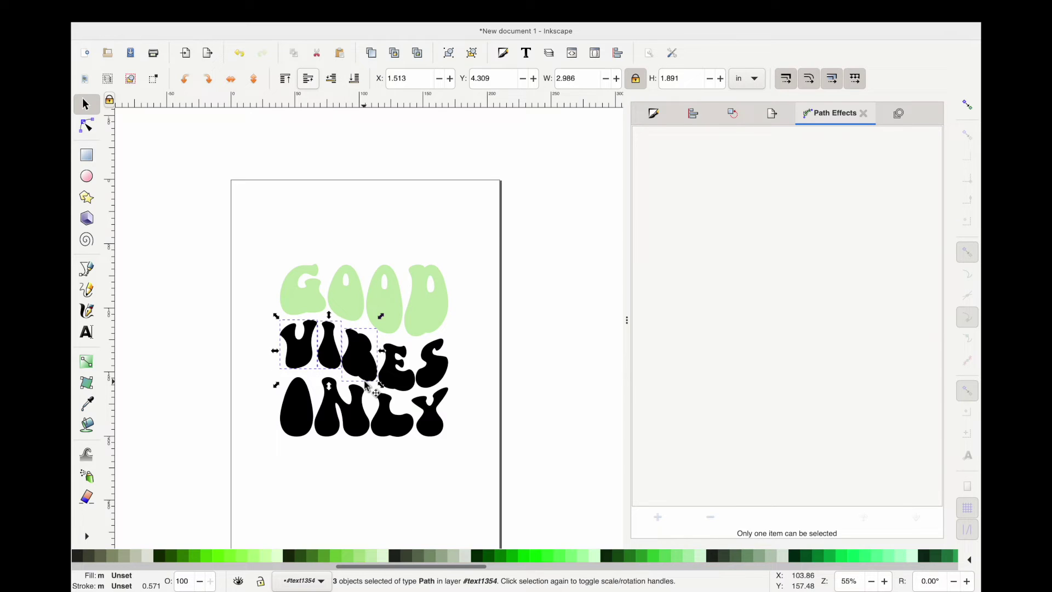
{"action": "left_click", "coordinate": [390, 383], "text": "shift"}
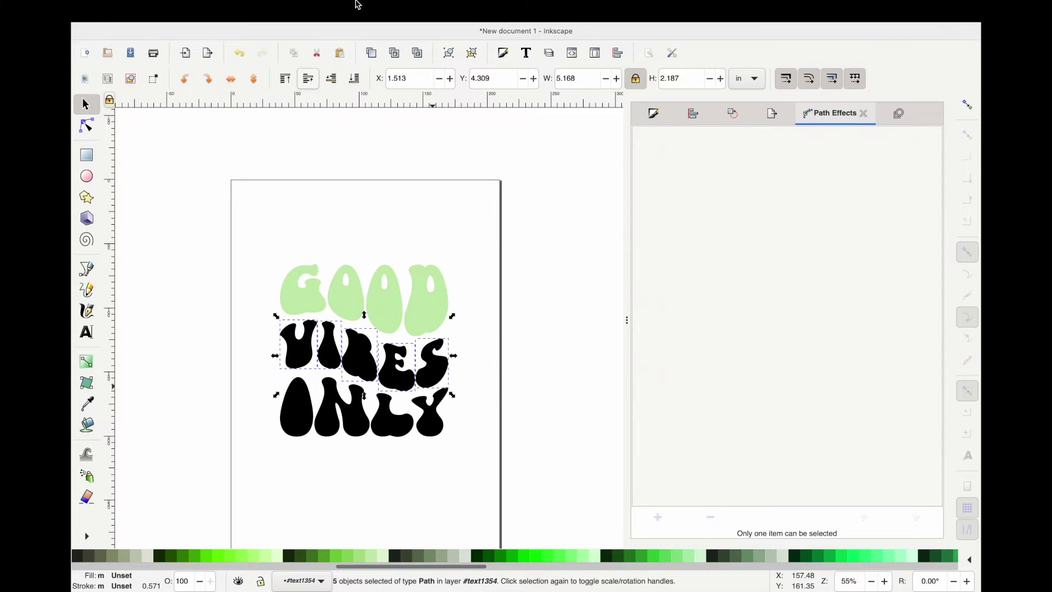
{"action": "left_click", "coordinate": [324, 11]}
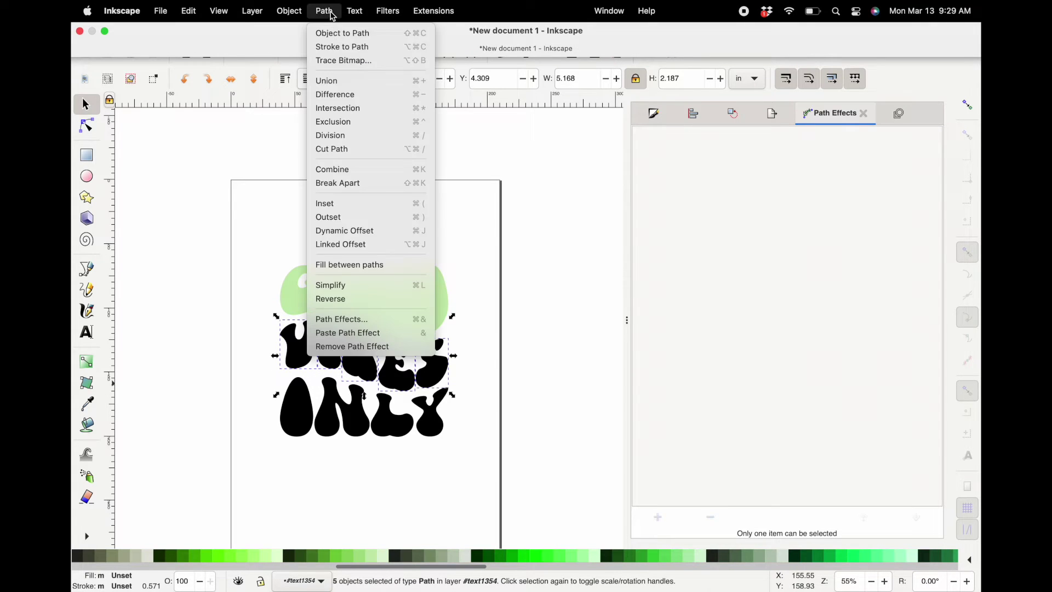
{"action": "left_click", "coordinate": [340, 89]}
{"action": "scroll", "coordinate": [388, 556], "scroll_direction": "right", "scroll_amount": 4}
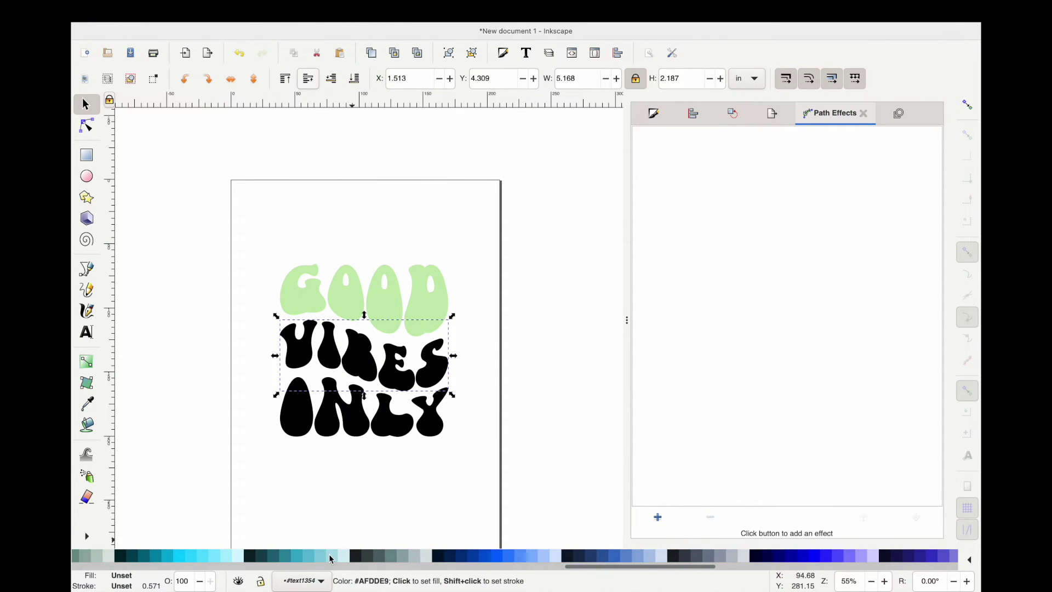
{"action": "left_click", "coordinate": [331, 557]}
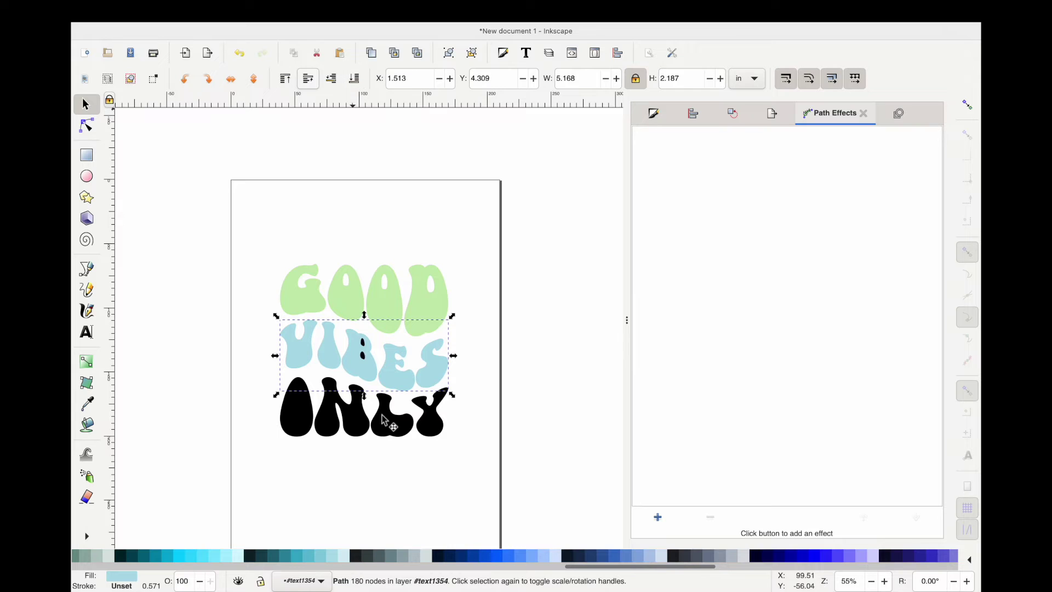
Step: Union the B's inner shapes and cut them out of VIBES with Difference
{"action": "left_click", "coordinate": [364, 350]}
{"action": "left_click", "coordinate": [325, 11]}
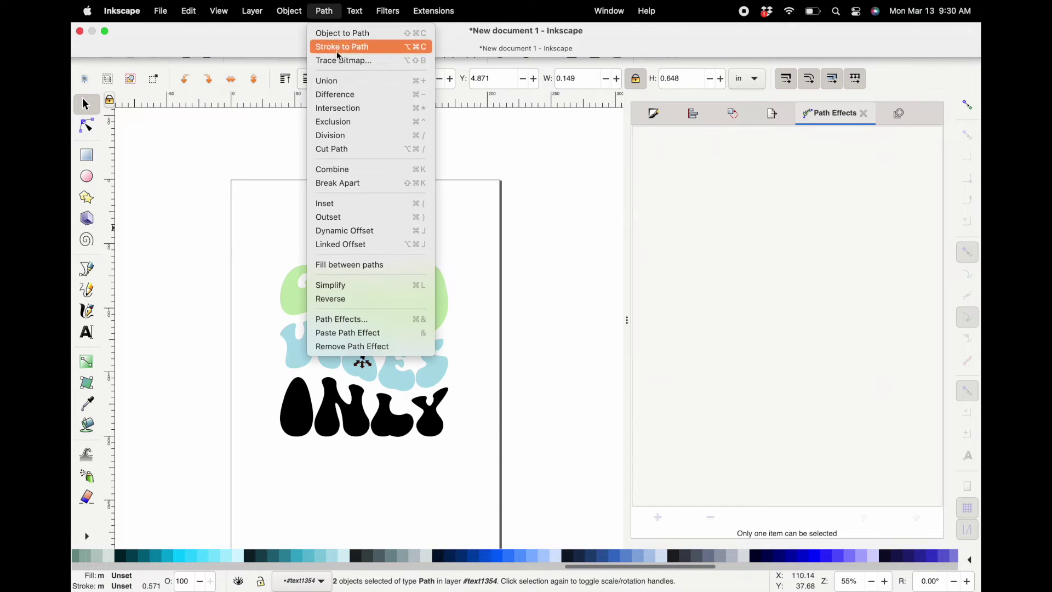
{"action": "left_click", "coordinate": [342, 80]}
{"action": "left_click", "coordinate": [399, 379], "text": "shift"}
{"action": "left_click", "coordinate": [324, 11]}
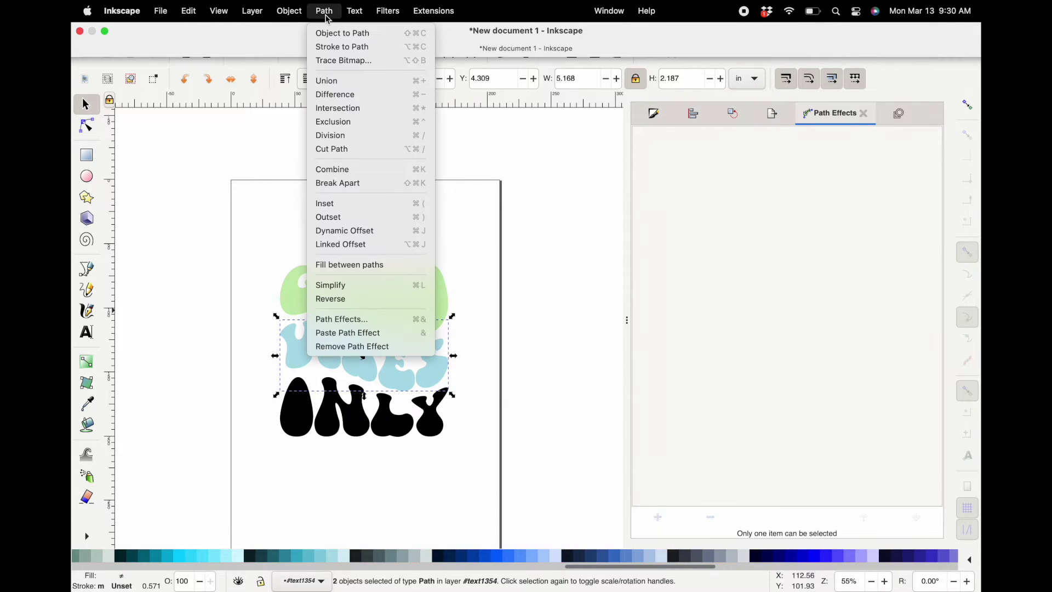
{"action": "left_click", "coordinate": [335, 95]}
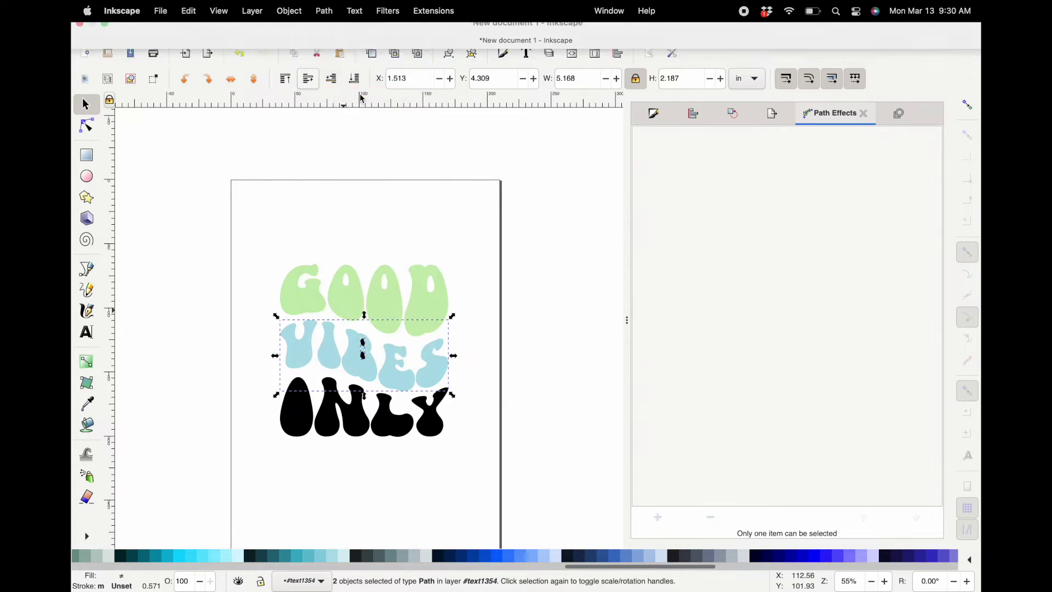
Step: Union the O, N, L and Y of ONLY into one path and fill it pale yellow
{"action": "left_click", "coordinate": [303, 416]}
{"action": "left_click", "coordinate": [340, 436], "text": "shift"}
{"action": "left_click", "coordinate": [390, 431], "text": "shift"}
{"action": "left_click", "coordinate": [437, 436], "text": "shift"}
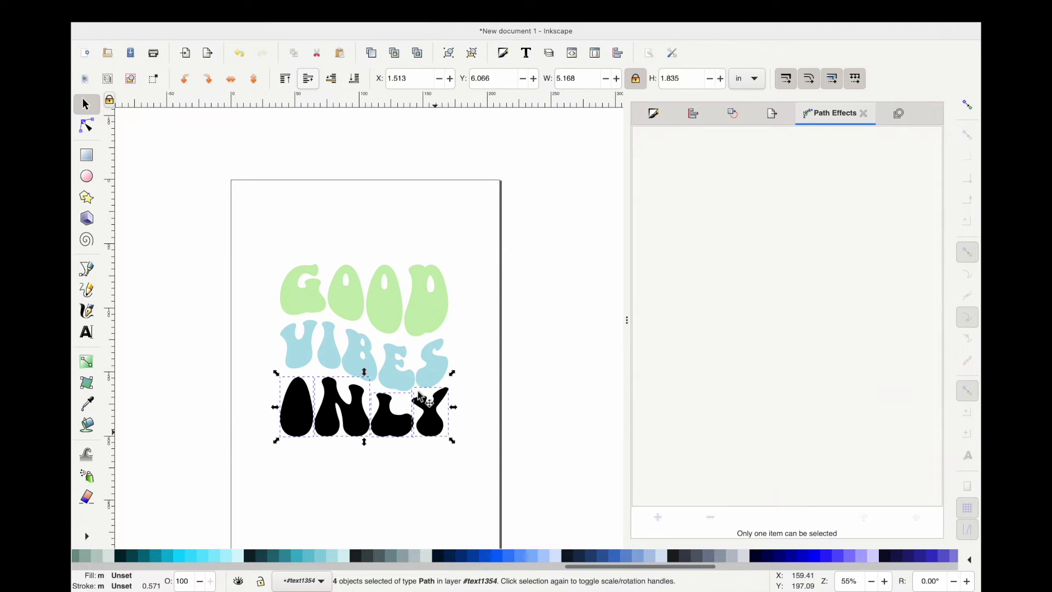
{"action": "left_click", "coordinate": [326, 10]}
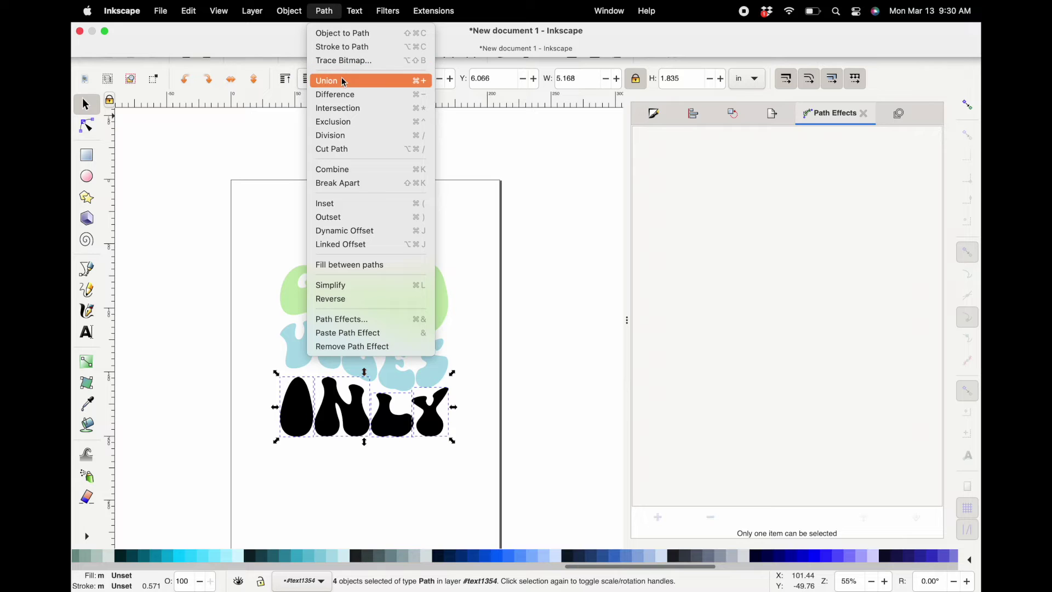
{"action": "left_click", "coordinate": [344, 83]}
{"action": "scroll", "coordinate": [384, 555], "scroll_direction": "left", "scroll_amount": 5}
{"action": "left_click", "coordinate": [252, 555]}
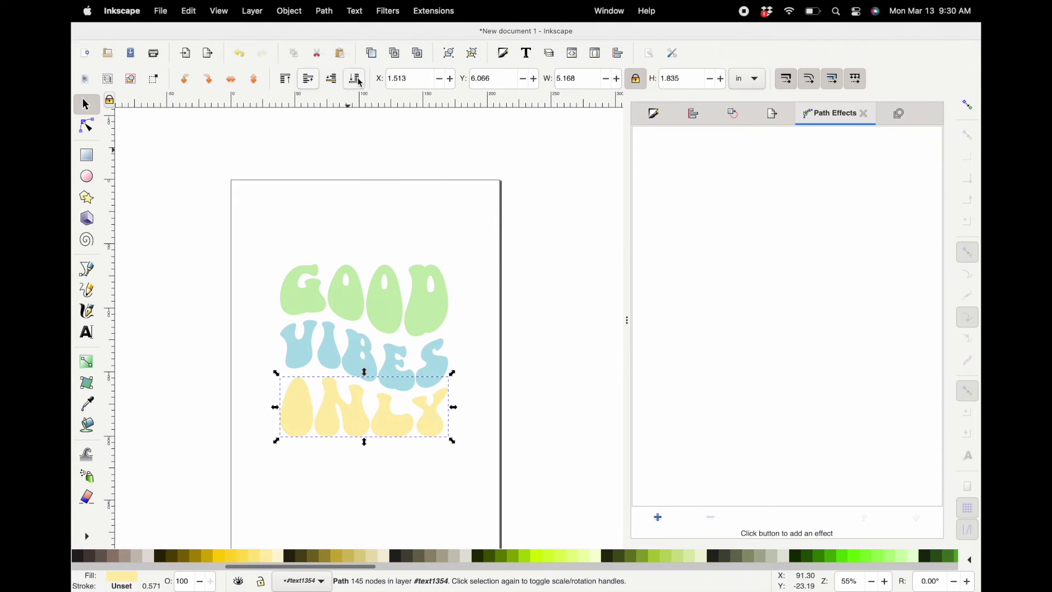
{"action": "left_click", "coordinate": [460, 453]}
{"action": "scroll", "coordinate": [451, 436], "scroll_direction": "down", "scroll_amount": 3}
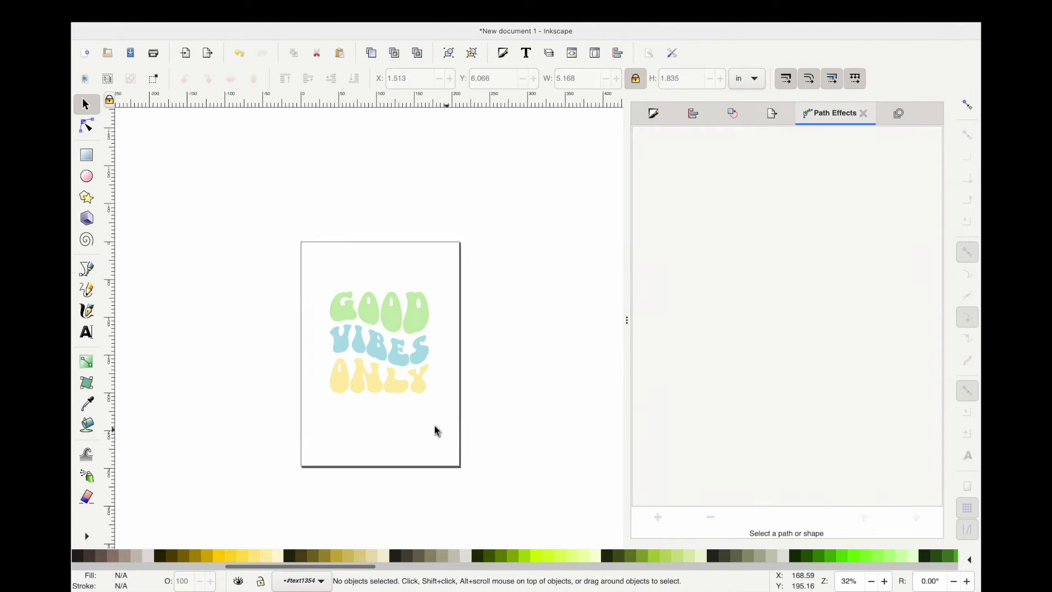
{"action": "scroll", "coordinate": [440, 275], "scroll_direction": "up", "scroll_amount": 3}
Step: Save the lettering as GOOD VIBES.svg through Save As
{"action": "key", "text": "super+s"}
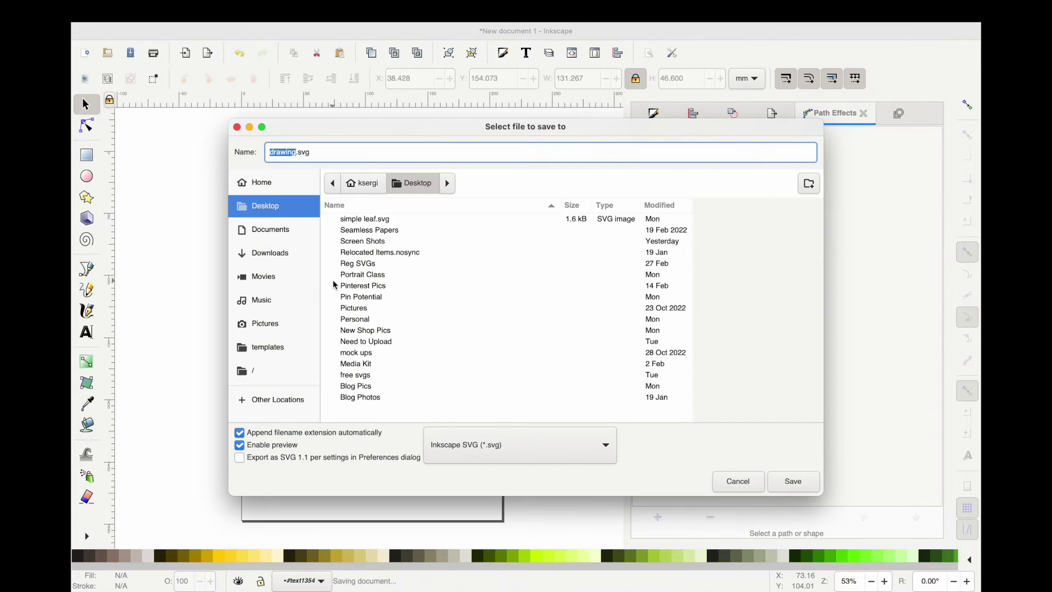
{"action": "type", "text": "GOOD W"}
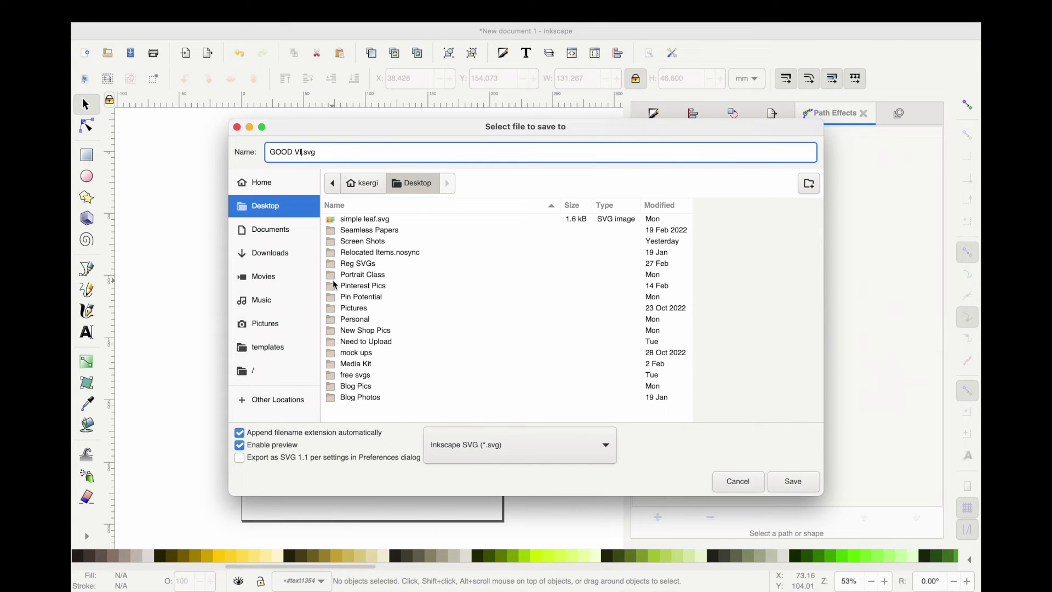
{"action": "type", "text": "IBES"}
{"action": "key", "text": "Return"}
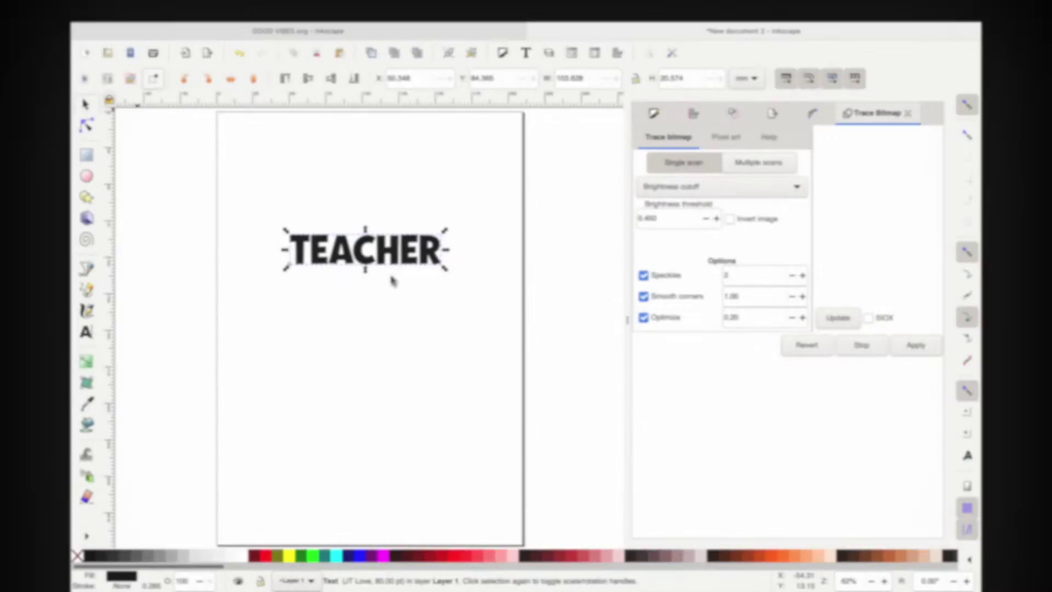
Step: Convert the TEACHER text object into paths with Object to Path
{"action": "left_click", "coordinate": [325, 11]}
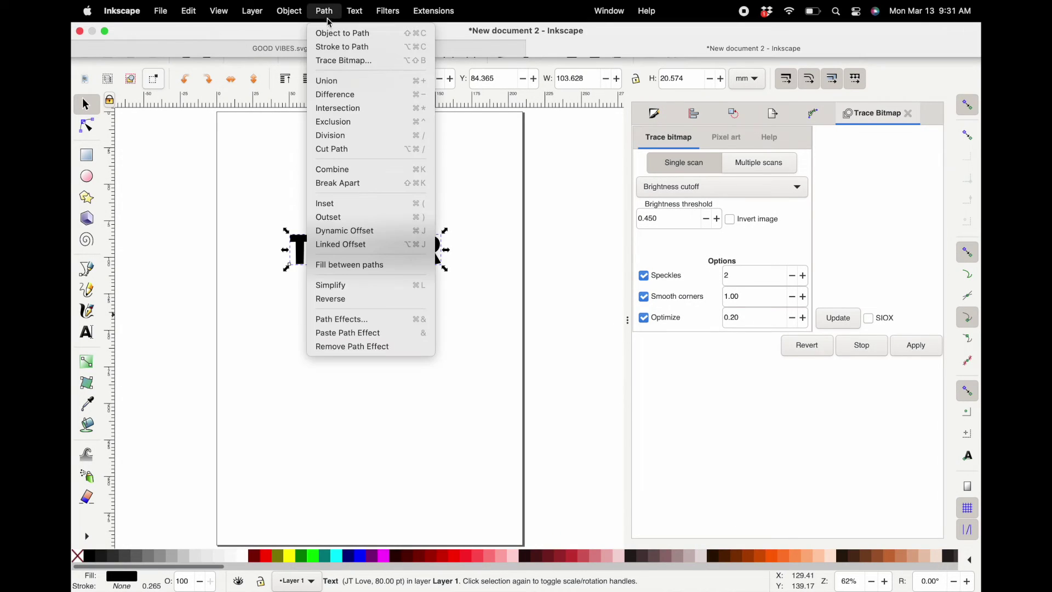
{"action": "left_click", "coordinate": [328, 34]}
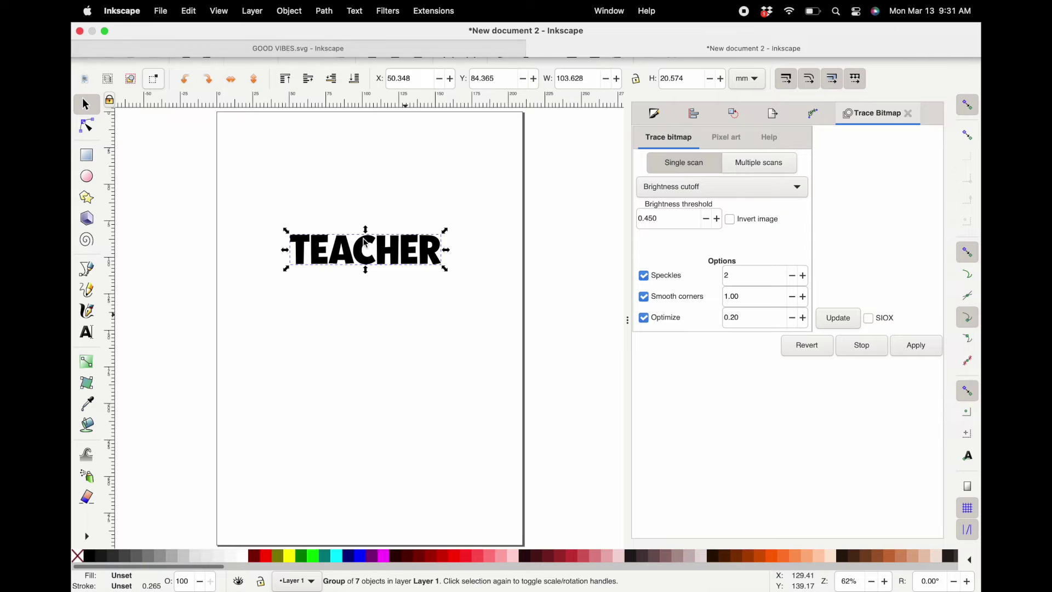
{"action": "left_click", "coordinate": [342, 259]}
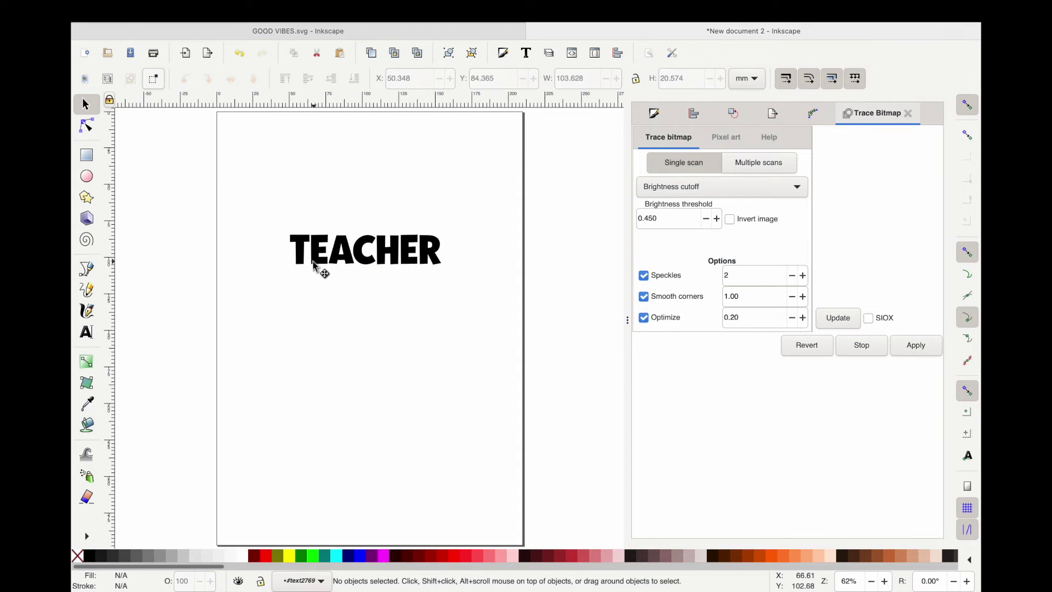
{"action": "left_click", "coordinate": [322, 263], "text": "ctrl"}
{"action": "left_click", "coordinate": [265, 223]}
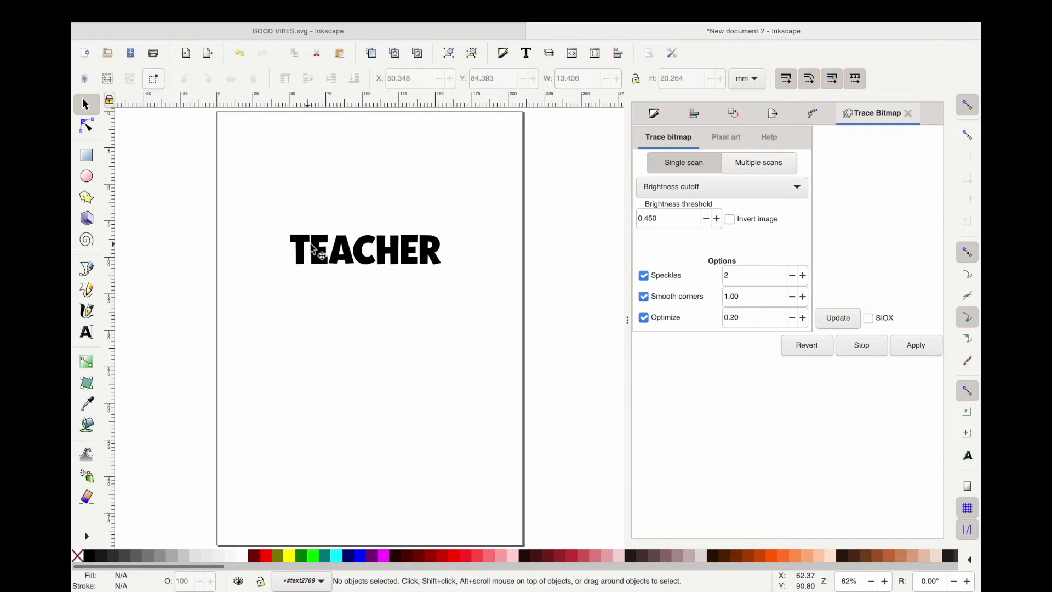
Step: Rubber-band select all TEACHER letters and union them into a single 78-node path
{"action": "left_click", "coordinate": [353, 255], "text": "ctrl"}
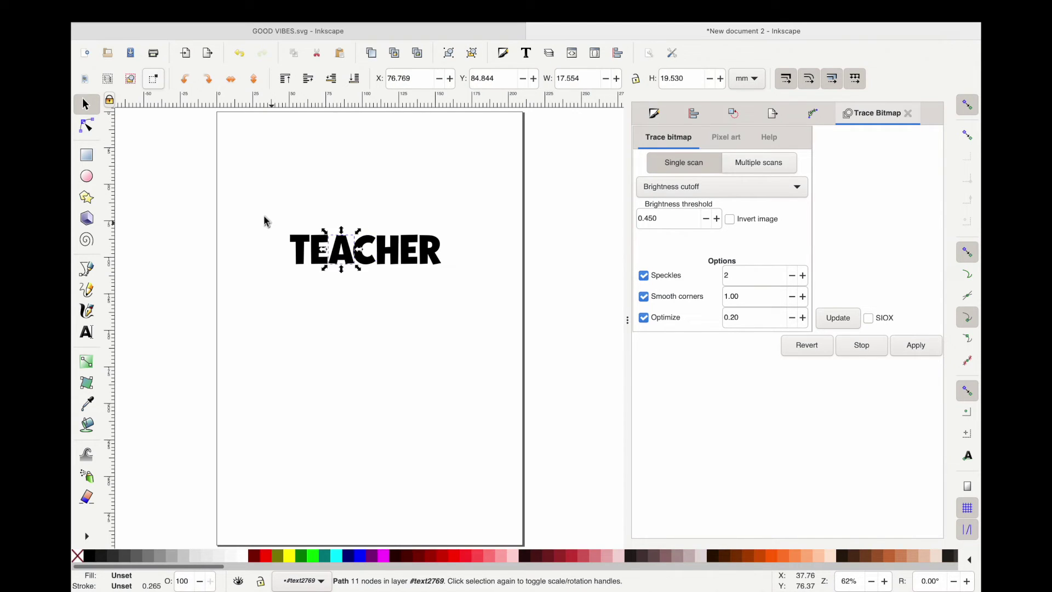
{"action": "left_click_drag", "start_coordinate": [265, 217], "coordinate": [486, 316]}
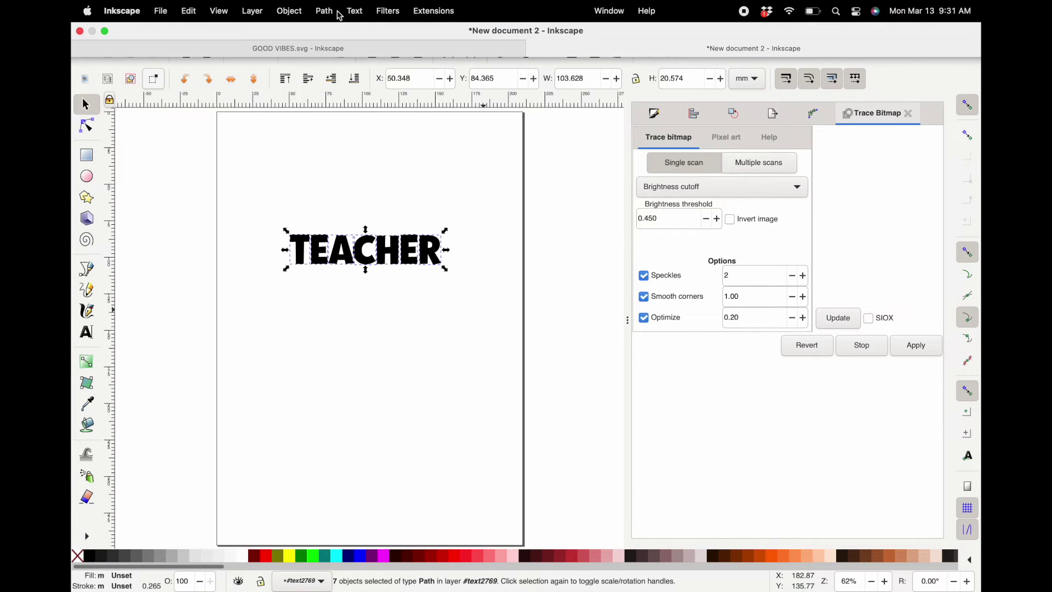
{"action": "left_click", "coordinate": [326, 11]}
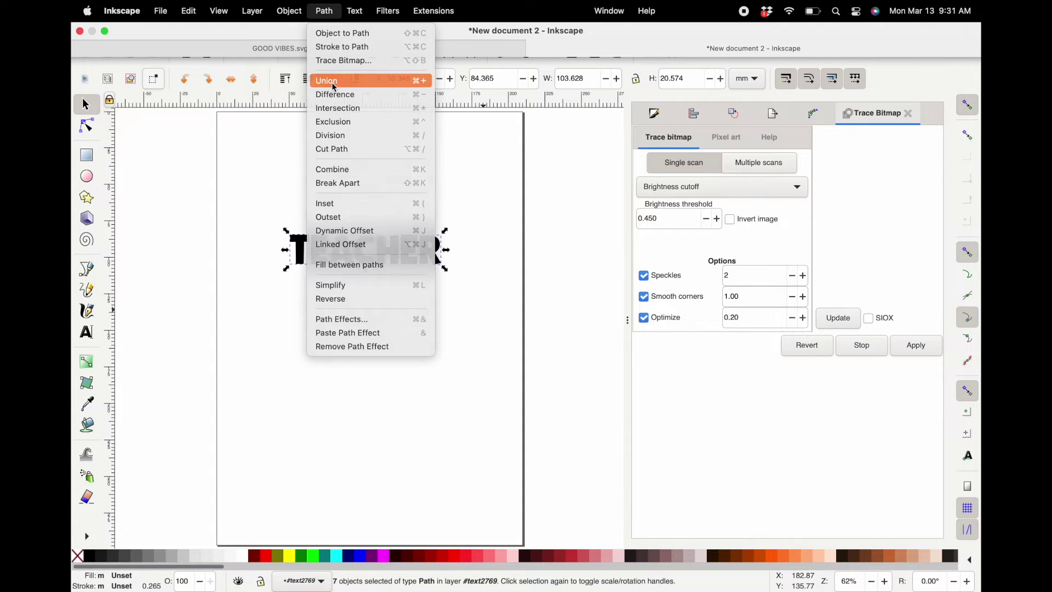
{"action": "left_click", "coordinate": [330, 81]}
{"action": "scroll", "coordinate": [342, 293], "scroll_direction": "up", "scroll_amount": 2}
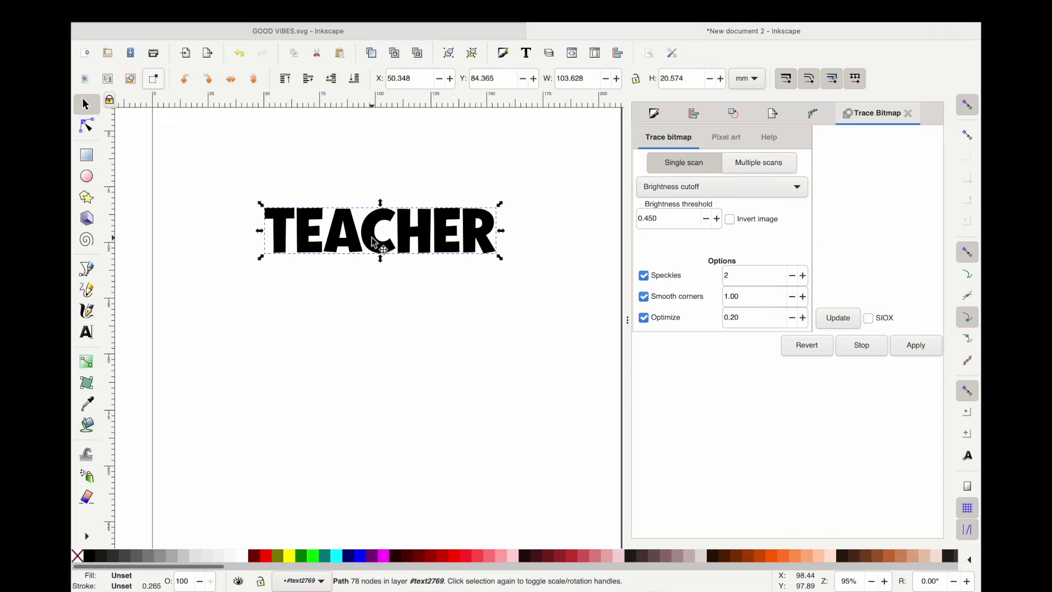
Step: Drag two TEACHER copies down into a second and a third row
{"action": "left_click", "coordinate": [375, 272]}
{"action": "left_click", "coordinate": [371, 228]}
{"action": "left_click_drag", "start_coordinate": [370, 227], "coordinate": [382, 308]}
{"action": "key", "text": "alt"}
{"action": "left_click_drag", "start_coordinate": [370, 252], "coordinate": [433, 403]}
Step: Tuck the second and third TEACHER rows tightly under each other and select all three
{"action": "left_click", "coordinate": [425, 384]}
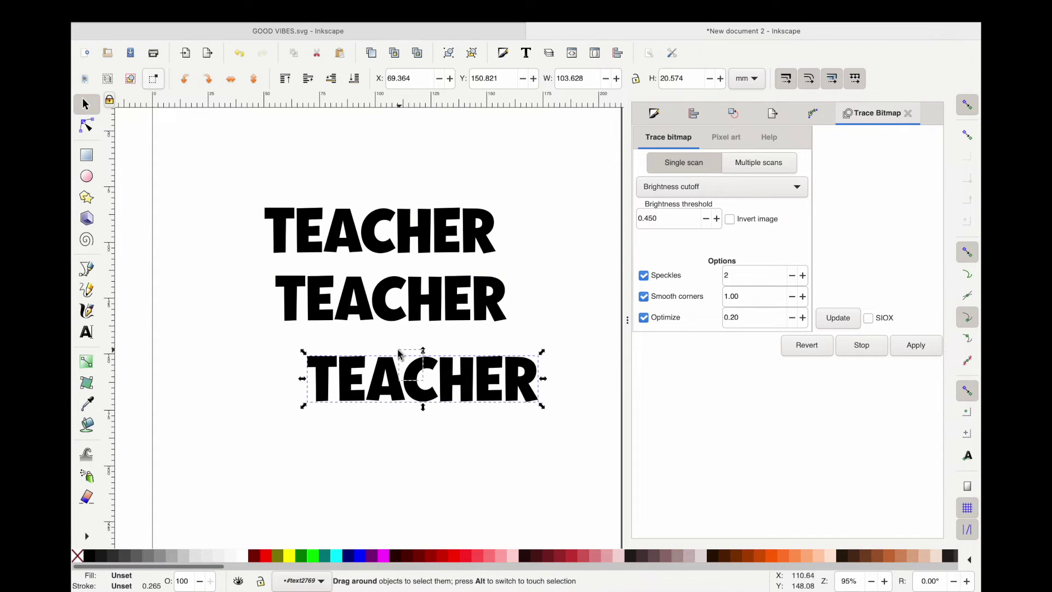
{"action": "left_click", "coordinate": [400, 372]}
{"action": "left_click", "coordinate": [352, 390]}
{"action": "left_click_drag", "start_coordinate": [352, 390], "coordinate": [297, 352]}
{"action": "left_click_drag", "start_coordinate": [293, 281], "coordinate": [283, 264]}
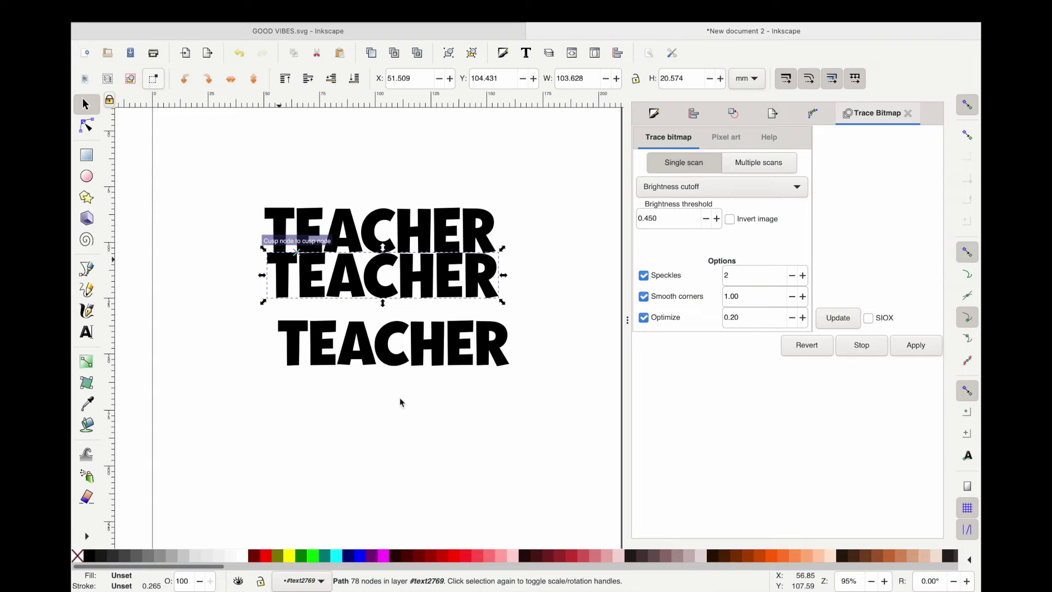
{"action": "left_click", "coordinate": [390, 355]}
{"action": "left_click_drag", "start_coordinate": [390, 355], "coordinate": [337, 341]}
{"action": "left_click_drag", "start_coordinate": [257, 164], "coordinate": [573, 419]}
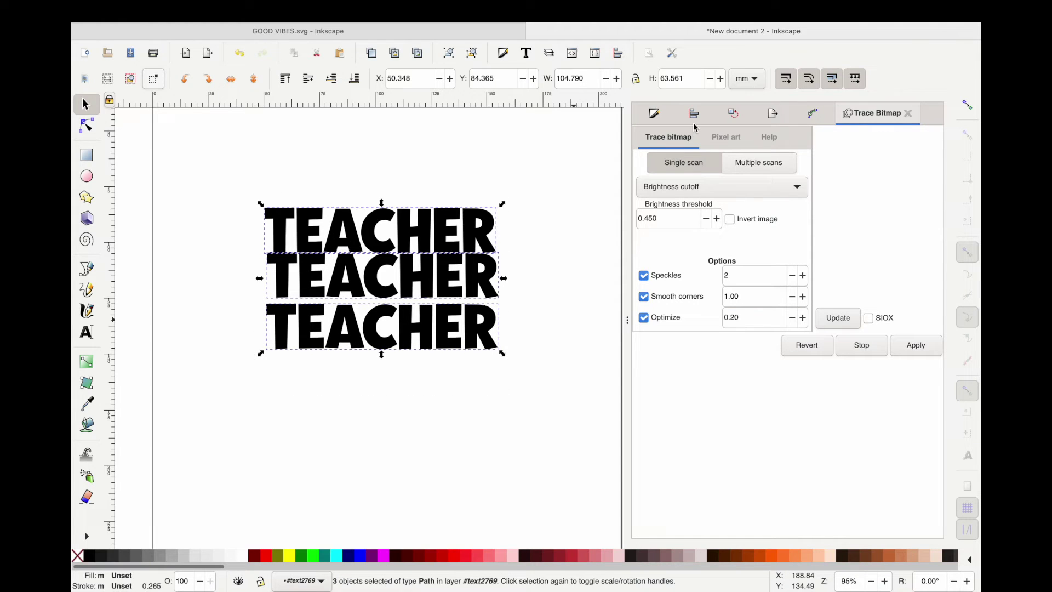
{"action": "left_click", "coordinate": [694, 116]}
Step: Distribute the three TEACHER rows evenly and centre them on one vertical axis
{"action": "left_click", "coordinate": [898, 241]}
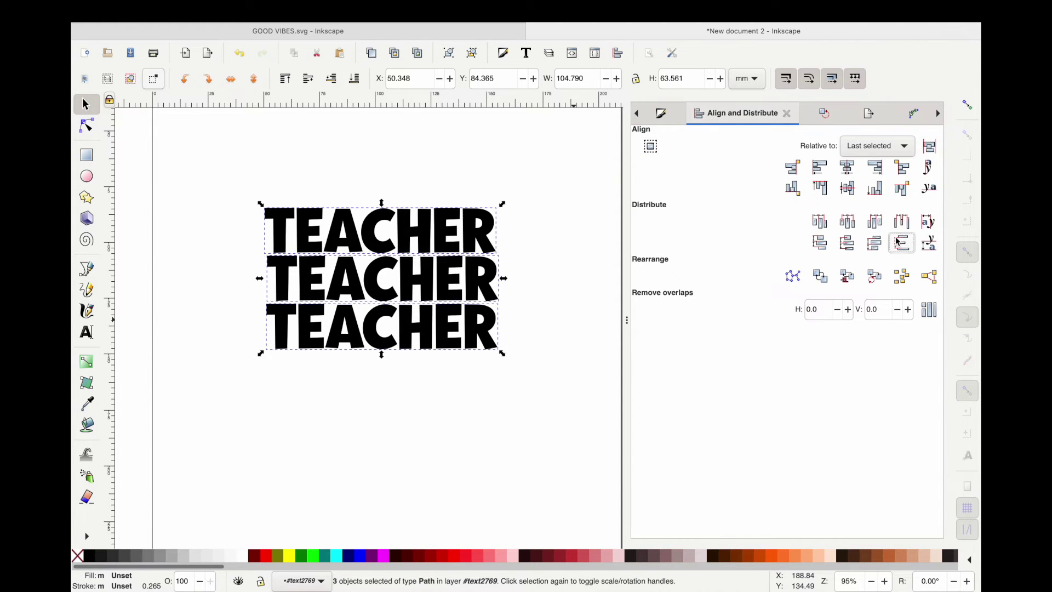
{"action": "left_click", "coordinate": [847, 168]}
{"action": "left_click", "coordinate": [382, 417]}
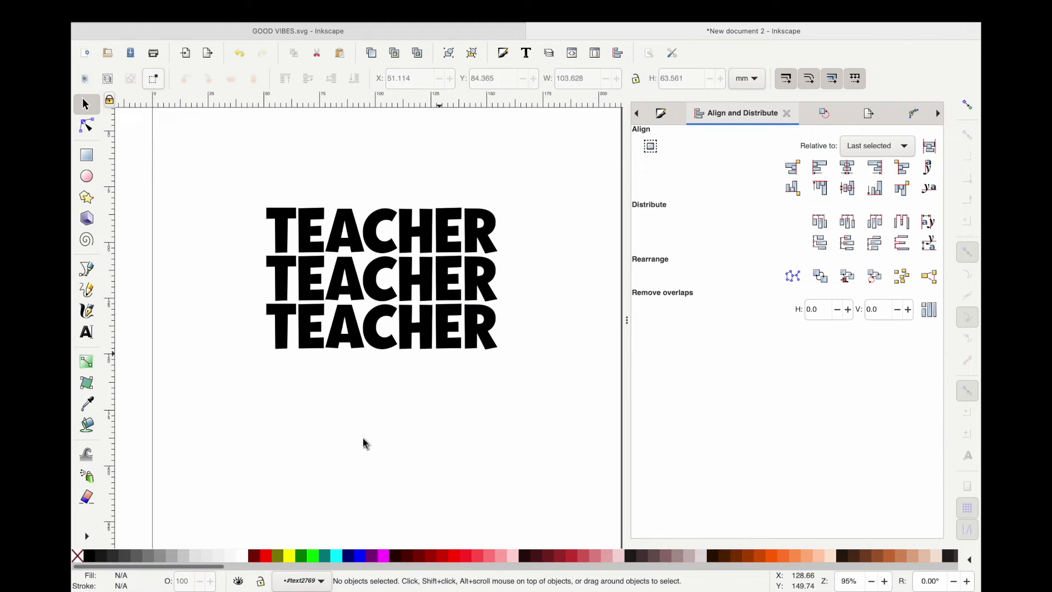
{"action": "left_click", "coordinate": [378, 252]}
{"action": "left_click", "coordinate": [368, 286], "text": "shift"}
{"action": "left_click", "coordinate": [379, 324], "text": "shift"}
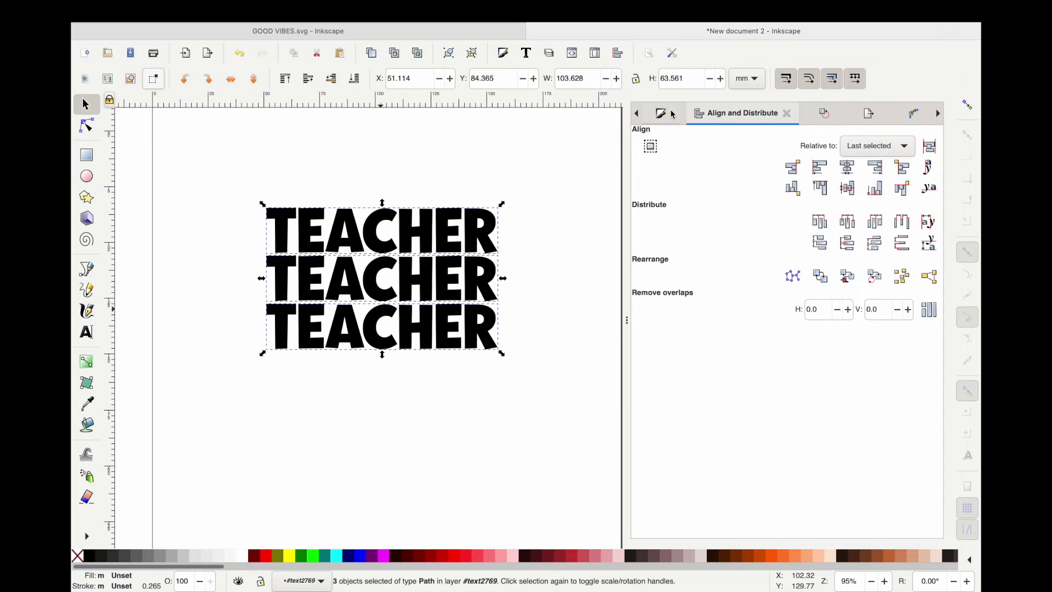
Step: Open the Path Effects panel and start adding an effect to the top TEACHER line
{"action": "left_click", "coordinate": [325, 10]}
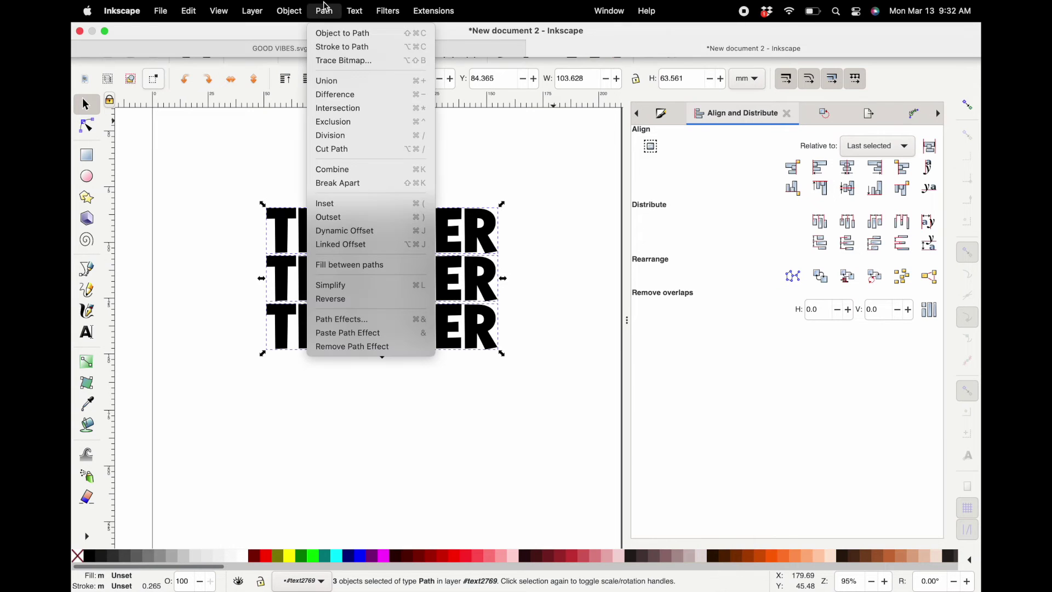
{"action": "left_click", "coordinate": [367, 317]}
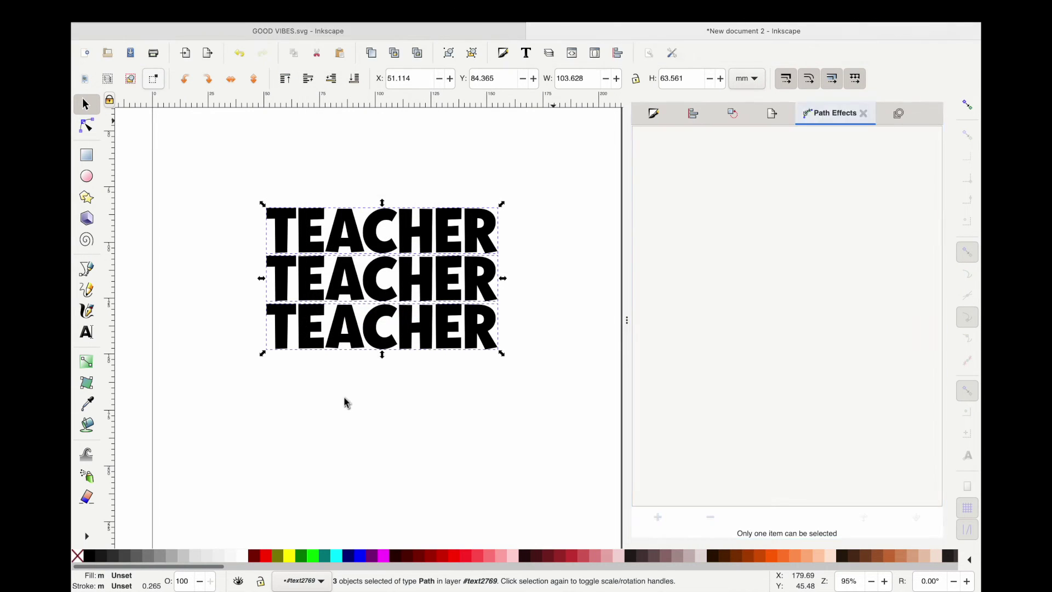
{"action": "left_click", "coordinate": [352, 383]}
{"action": "left_click", "coordinate": [404, 228]}
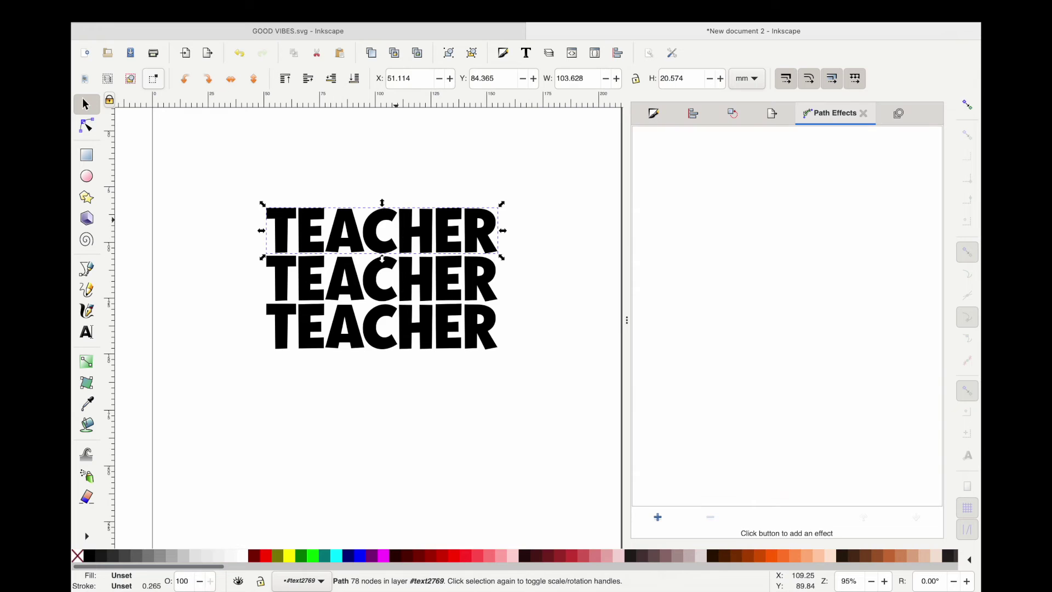
{"action": "left_click", "coordinate": [660, 522]}
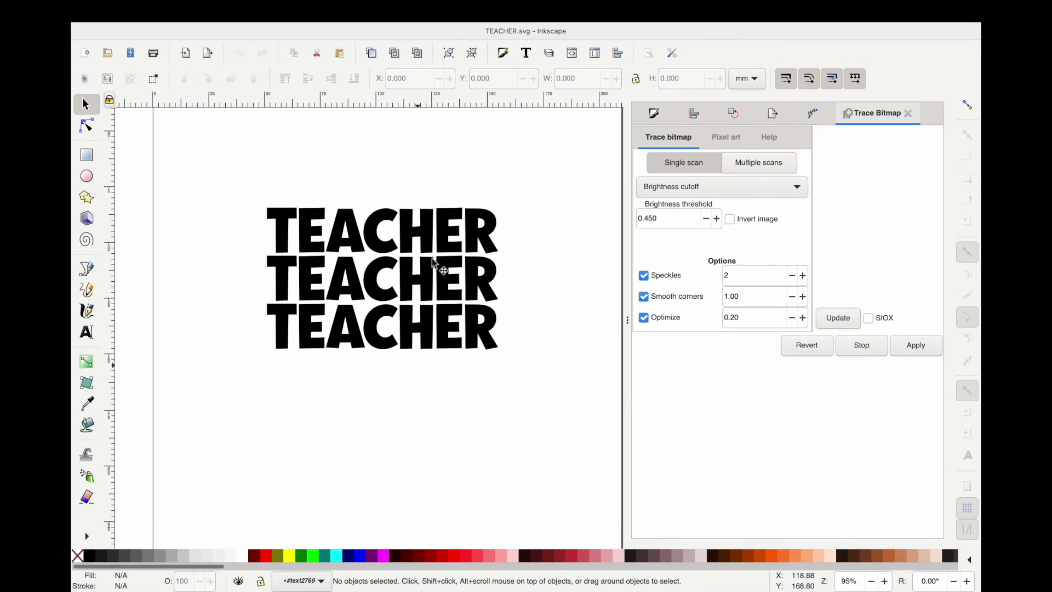
Step: Fill the top, middle and bottom TEACHER lines red, navy and orange (#D45500)
{"action": "left_click", "coordinate": [426, 218]}
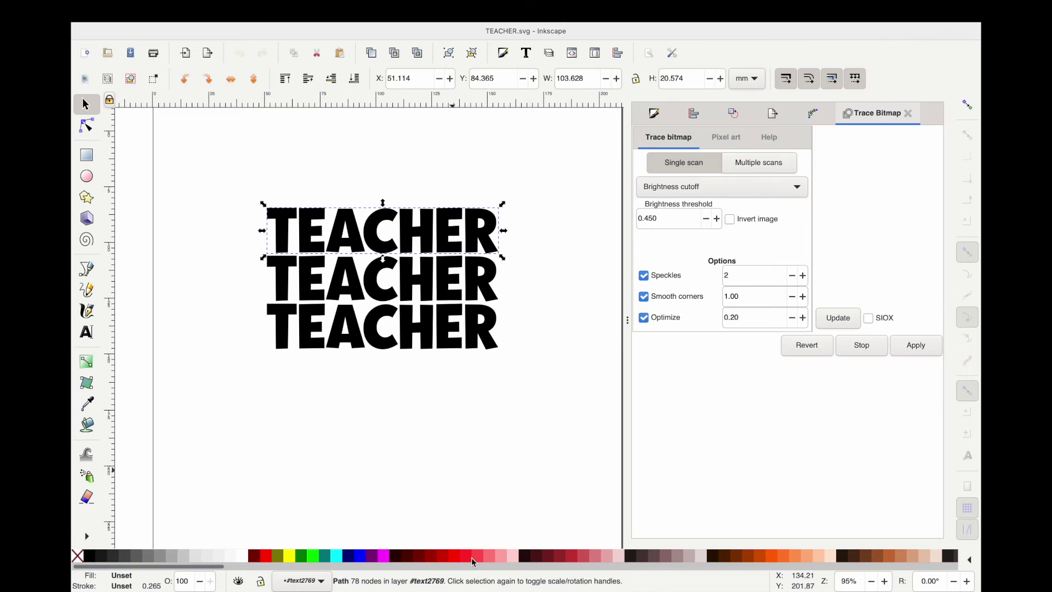
{"action": "left_click", "coordinate": [442, 282]}
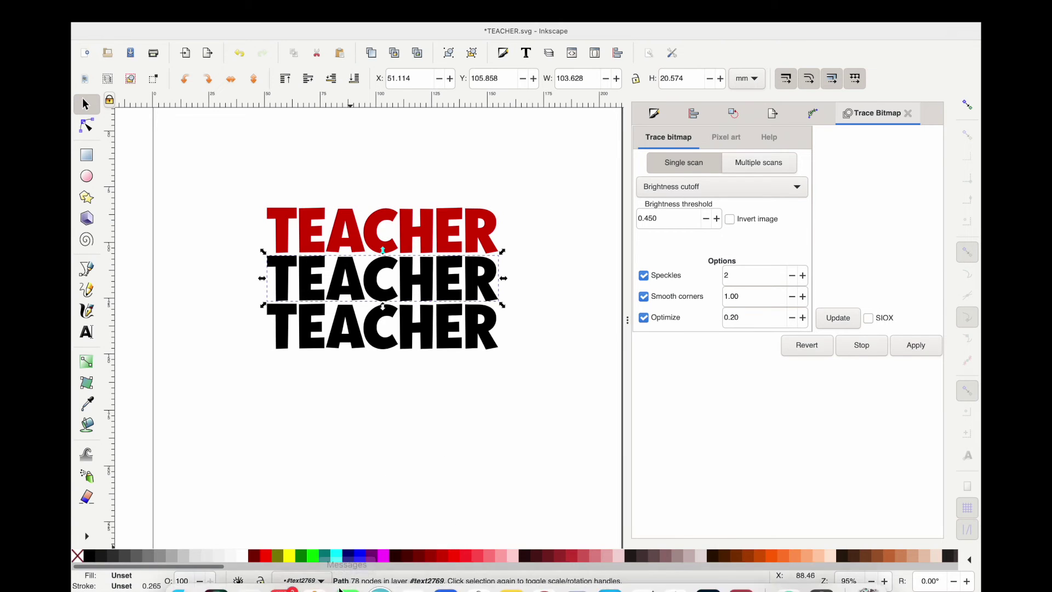
{"action": "scroll", "coordinate": [347, 560], "scroll_direction": "right", "scroll_amount": 3}
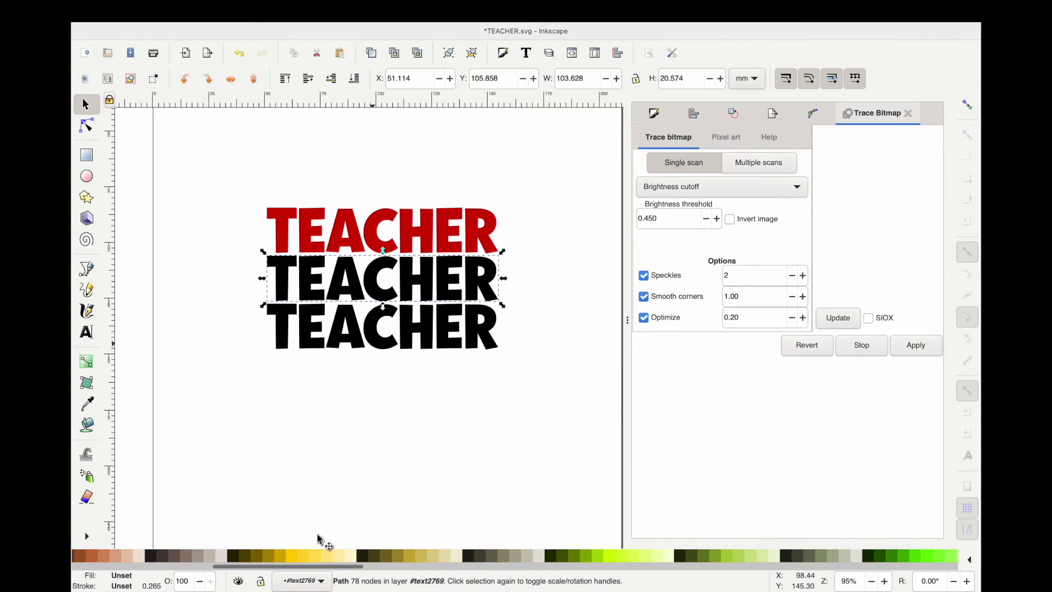
{"action": "scroll", "coordinate": [350, 556], "scroll_direction": "left", "scroll_amount": 5}
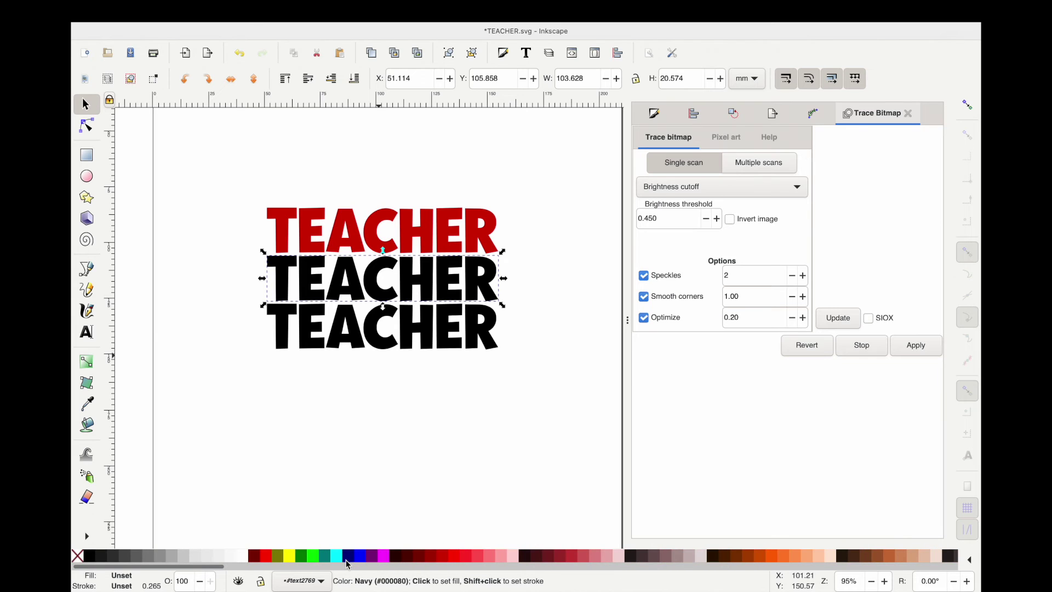
{"action": "left_click", "coordinate": [347, 557]}
{"action": "left_click", "coordinate": [373, 322]}
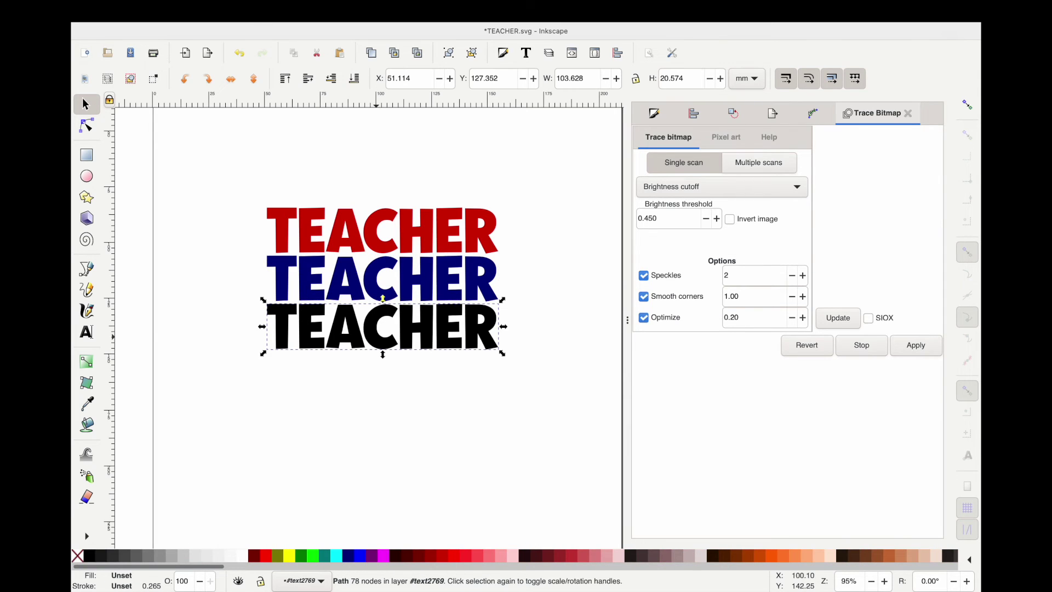
{"action": "left_click", "coordinate": [759, 557]}
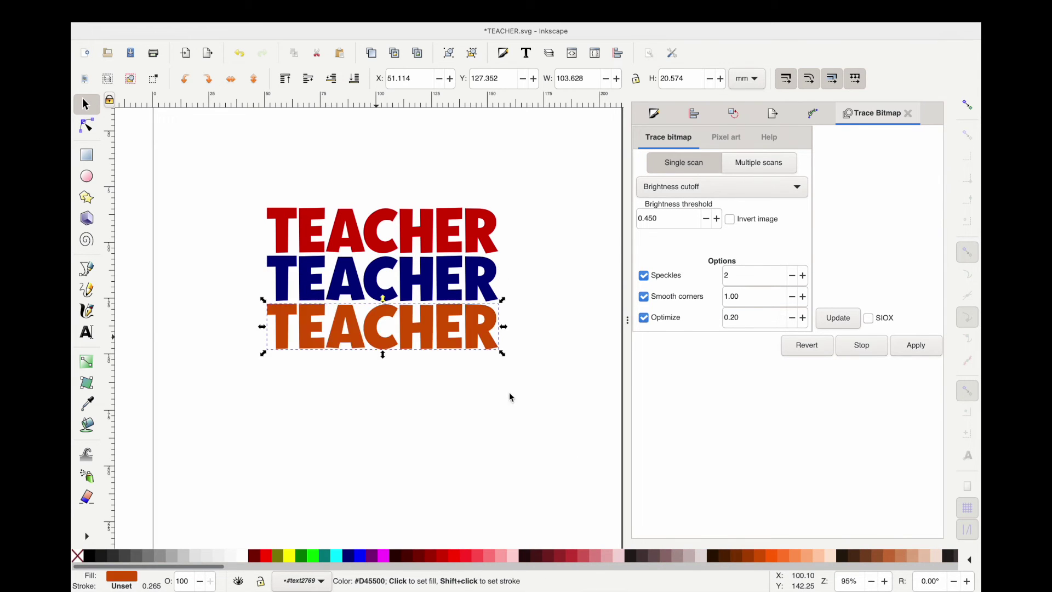
{"action": "left_click", "coordinate": [415, 386]}
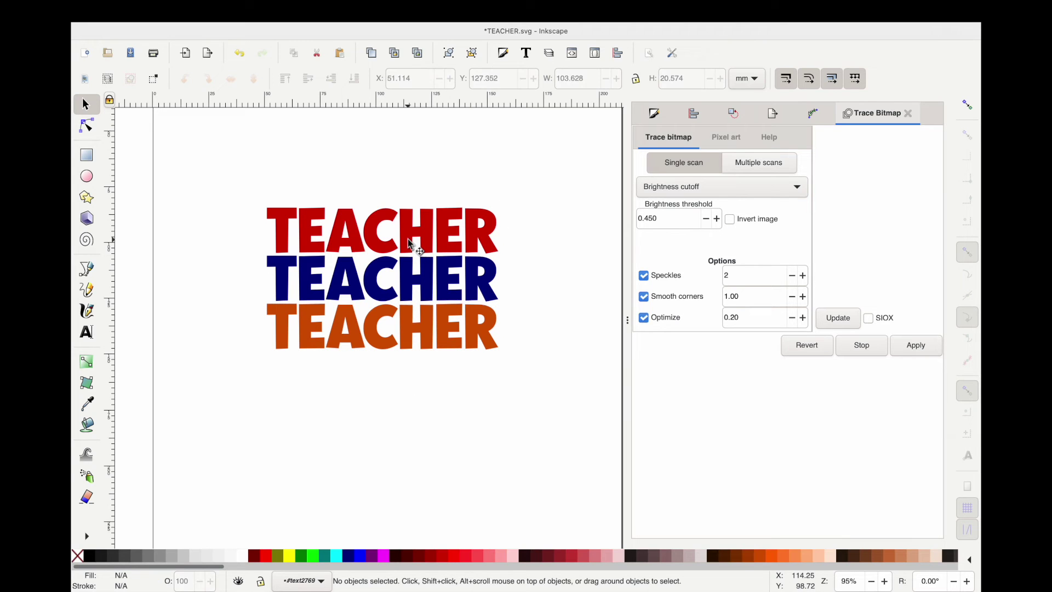
{"action": "left_click", "coordinate": [410, 241]}
Step: Apply the Lattice Deformation 2 path effect to the red TEACHER line
{"action": "mouse_move", "coordinate": [429, 23]}
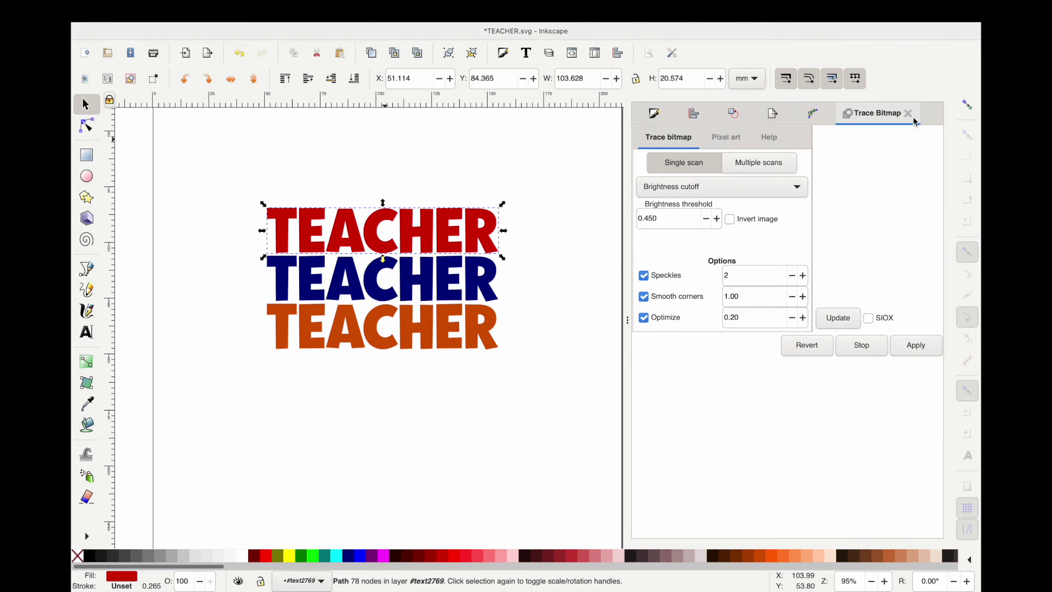
{"action": "left_click", "coordinate": [812, 115]}
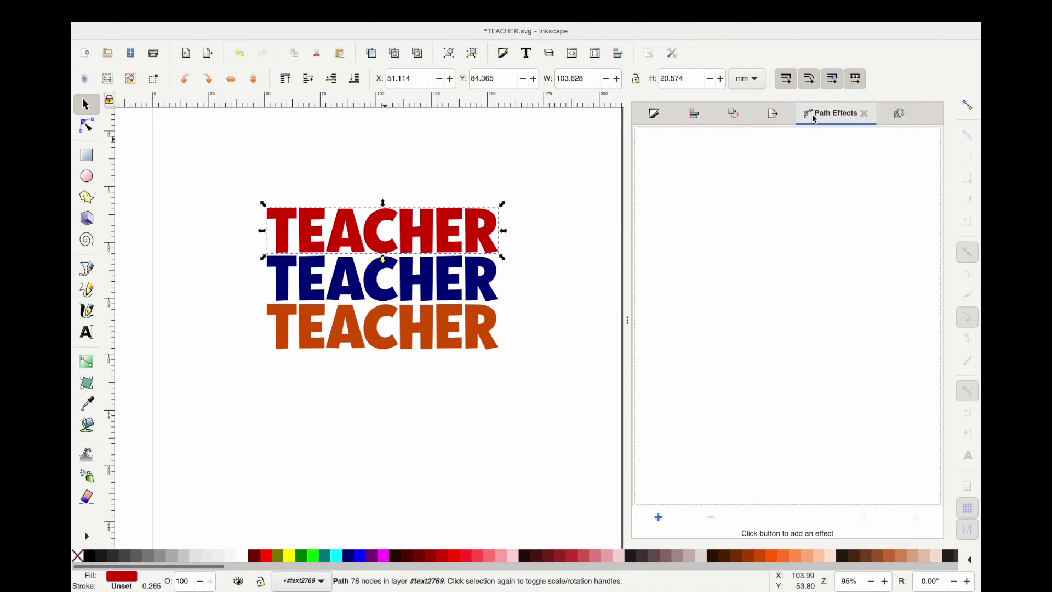
{"action": "left_click", "coordinate": [659, 517]}
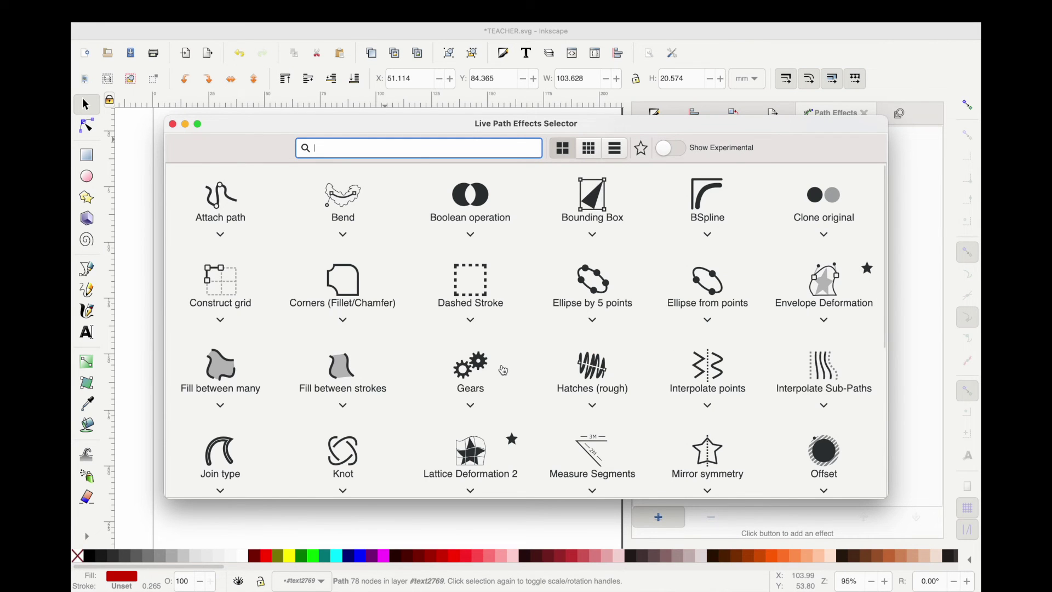
{"action": "scroll", "coordinate": [503, 371], "scroll_direction": "down", "scroll_amount": 2}
{"action": "scroll", "coordinate": [503, 370], "scroll_direction": "down", "scroll_amount": 3}
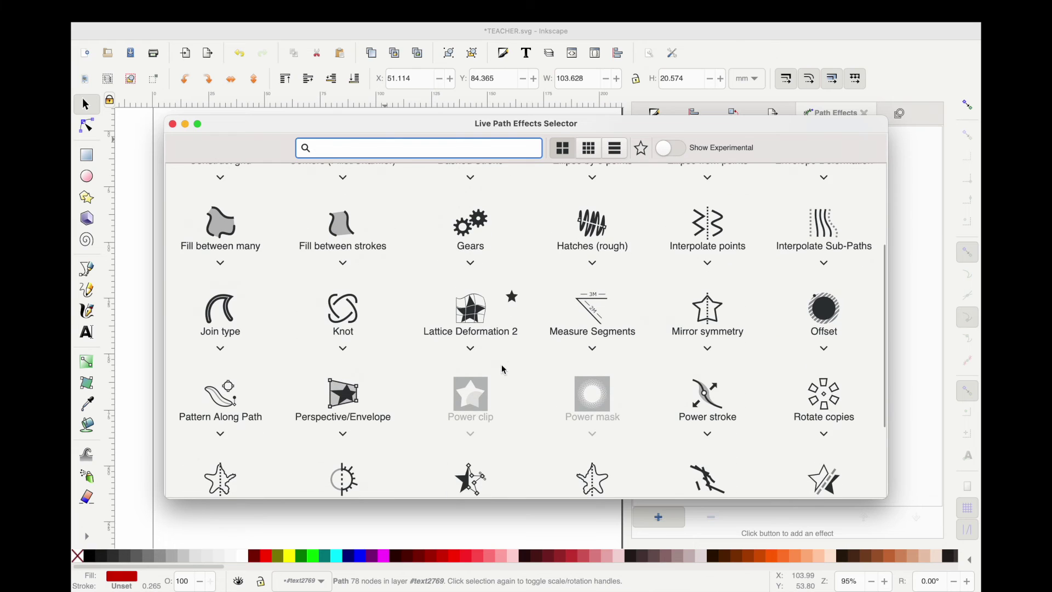
{"action": "left_click", "coordinate": [493, 329]}
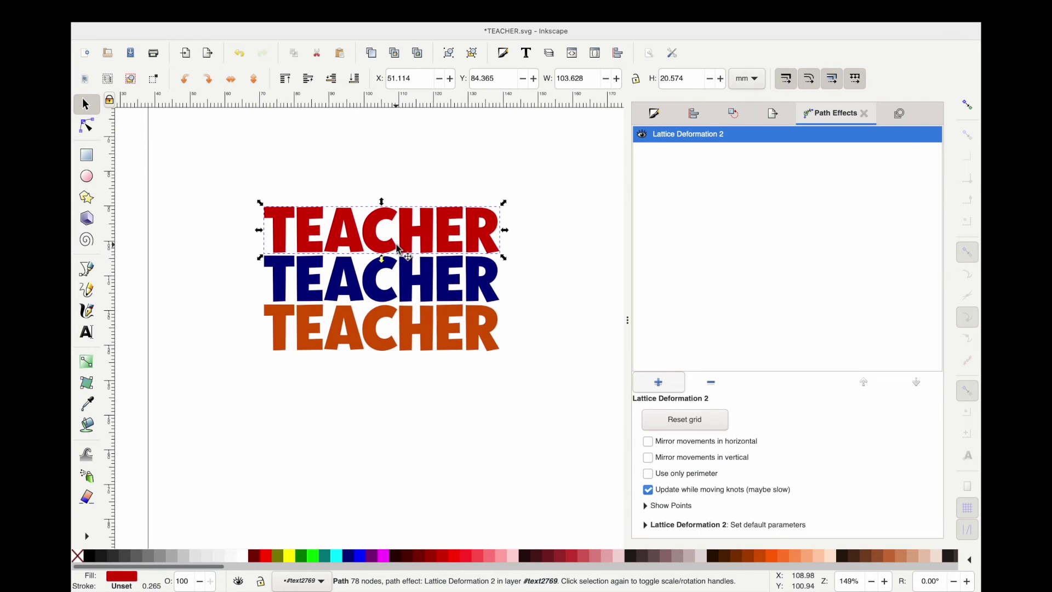
{"action": "scroll", "coordinate": [398, 250], "scroll_direction": "up", "scroll_amount": 1}
Step: Drag the lattice's bottom-right knot upward so the red TEACHER slants
{"action": "left_click", "coordinate": [87, 130]}
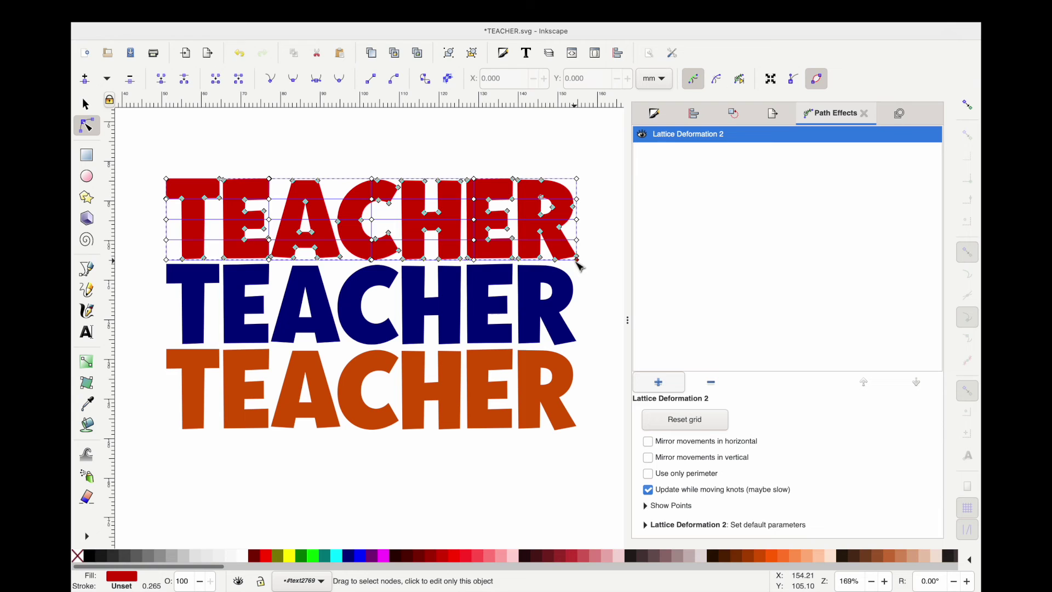
{"action": "left_click_drag", "start_coordinate": [577, 262], "coordinate": [579, 221]}
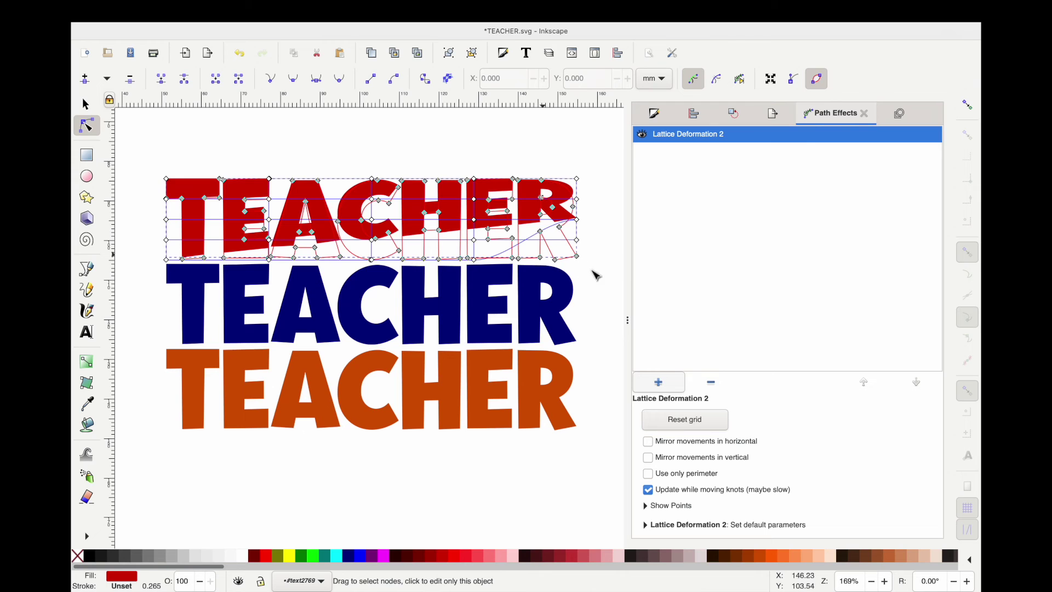
{"action": "left_click", "coordinate": [542, 310]}
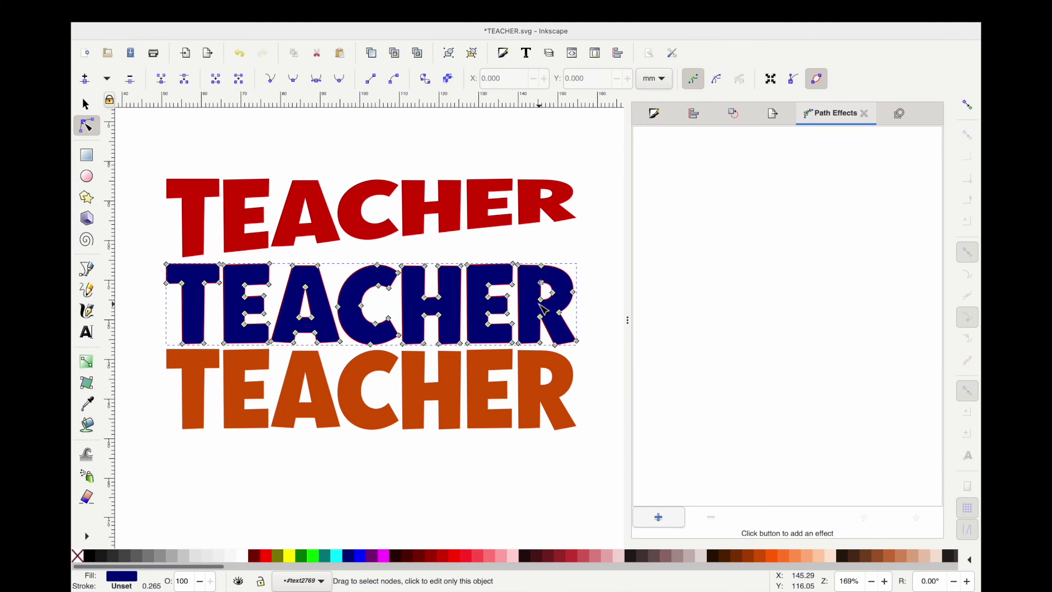
Step: Apply Lattice Deformation 2 to the navy TEACHER and pull its left-side knots down
{"action": "left_click", "coordinate": [660, 519]}
{"action": "left_click", "coordinate": [472, 440]}
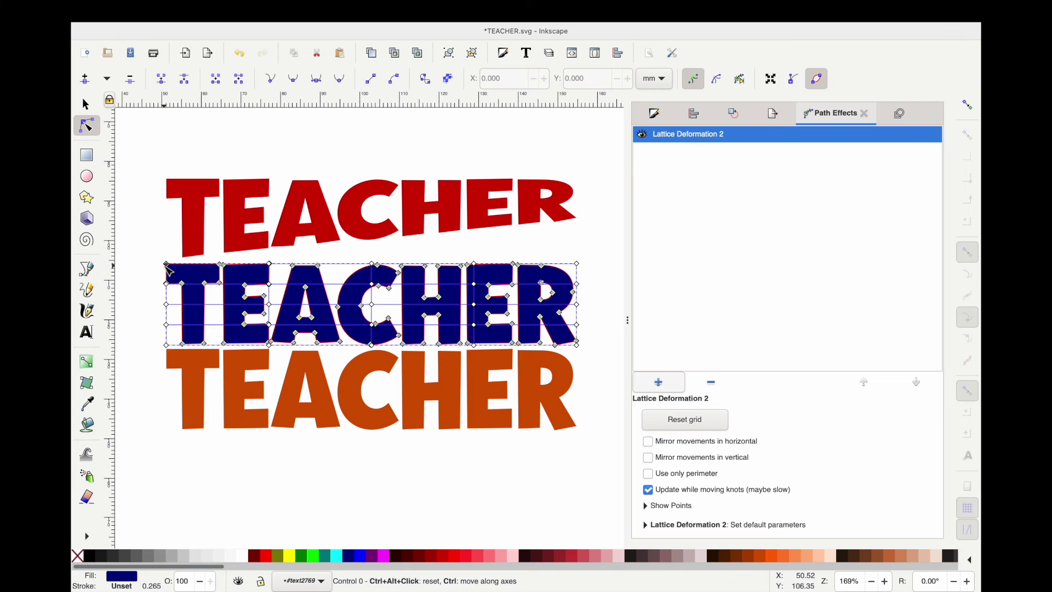
{"action": "left_click_drag", "start_coordinate": [168, 290], "coordinate": [169, 298]}
{"action": "left_click_drag", "start_coordinate": [166, 308], "coordinate": [169, 328]}
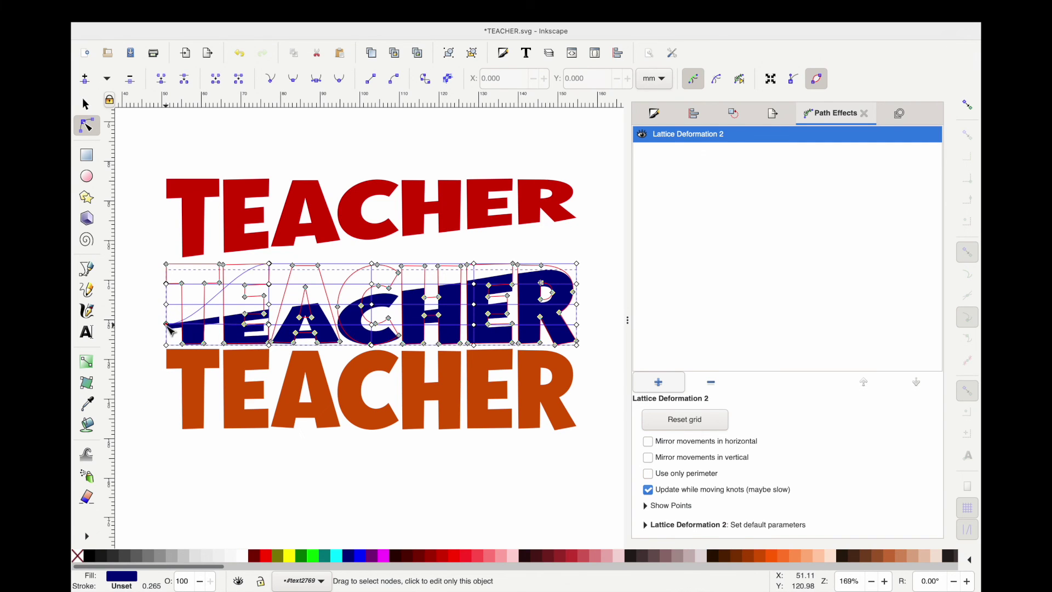
Step: Move the navy TEACHER up against the red line, then select all three lines
{"action": "key", "text": "s"}
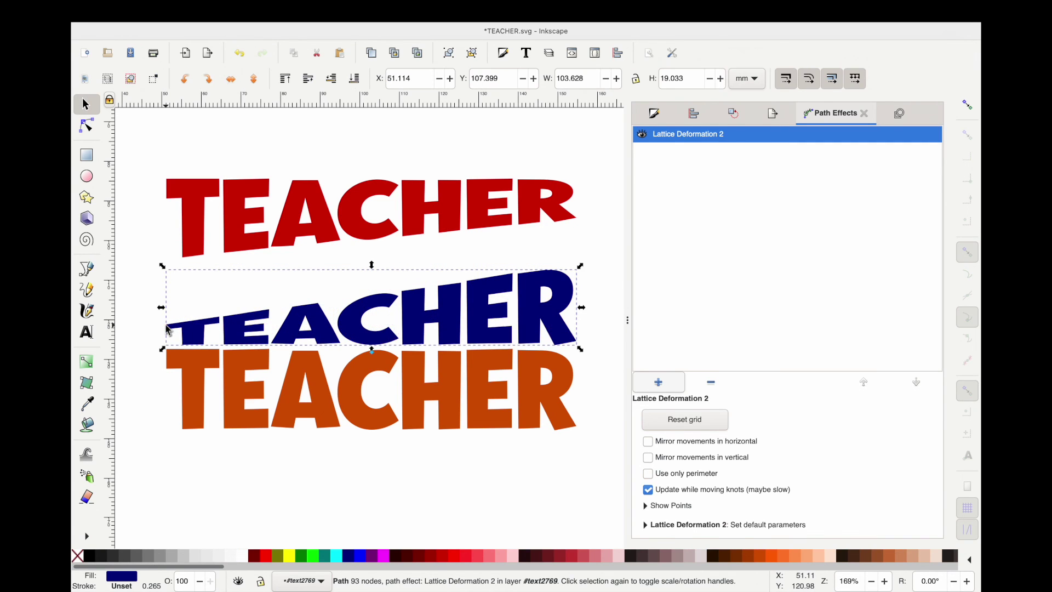
{"action": "left_click", "coordinate": [382, 283]}
{"action": "left_click", "coordinate": [486, 296]}
{"action": "left_click_drag", "start_coordinate": [485, 296], "coordinate": [485, 255]}
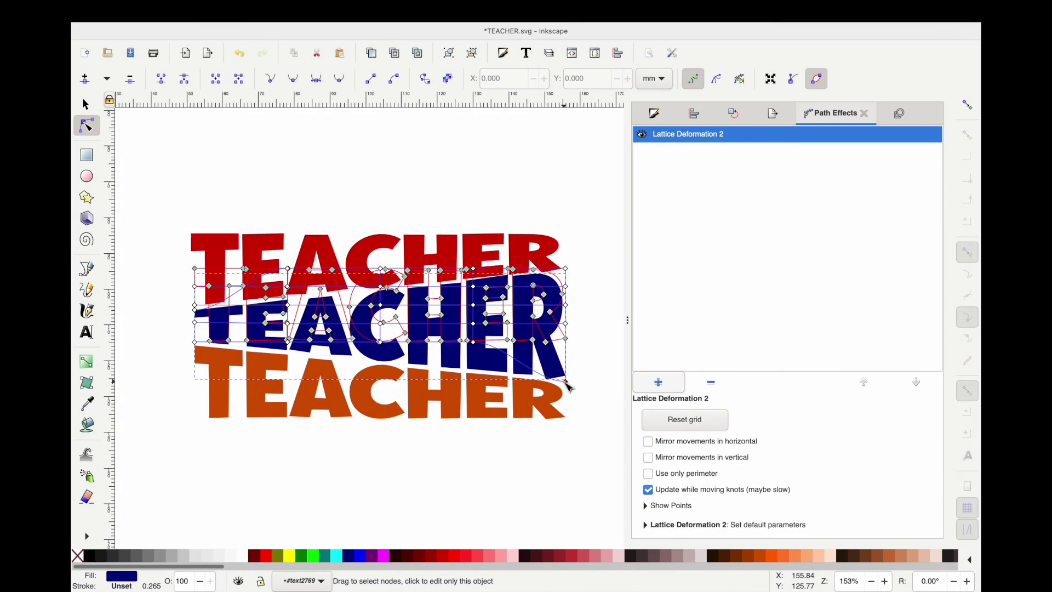
{"action": "left_click", "coordinate": [535, 442]}
{"action": "key", "text": "s"}
{"action": "left_click_drag", "start_coordinate": [164, 198], "coordinate": [659, 476]}
Step: Convert the three warped TEACHER lines into plain paths and inspect their nodes
{"action": "left_click", "coordinate": [324, 12]}
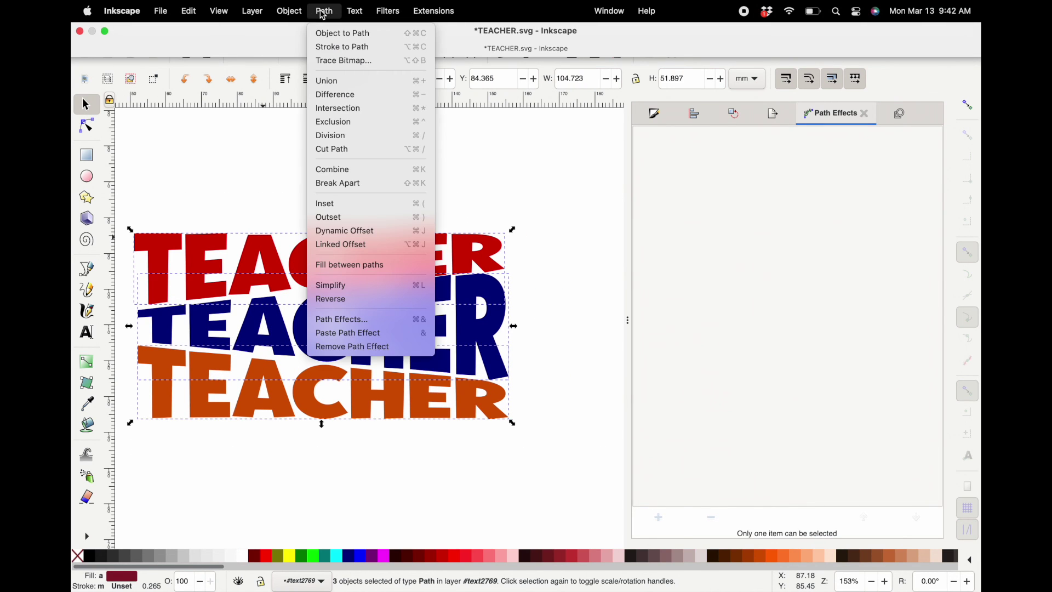
{"action": "left_click", "coordinate": [325, 33]}
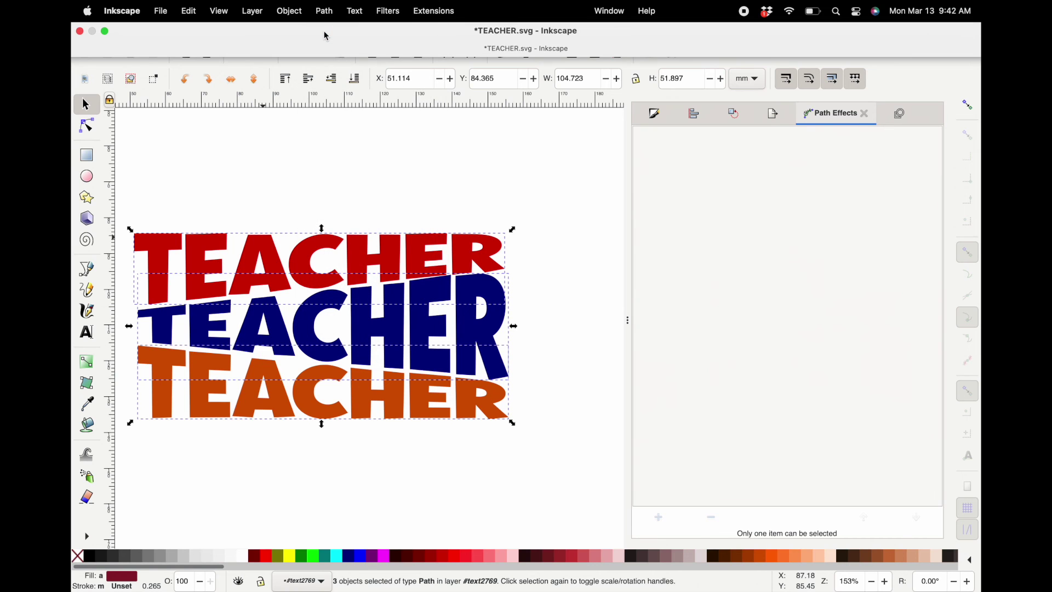
{"action": "key", "text": "n"}
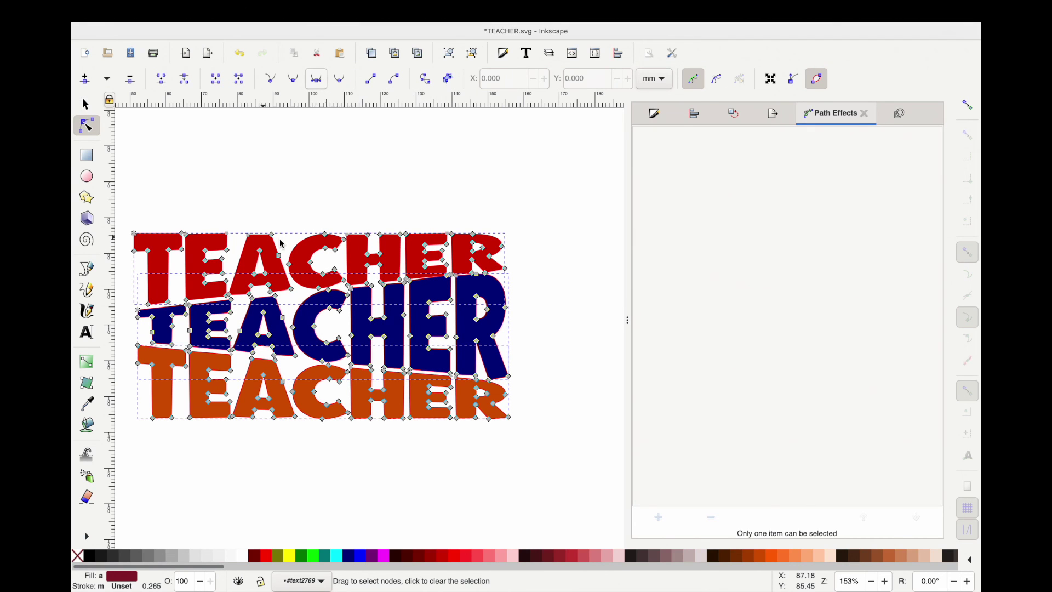
{"action": "key", "text": "s"}
{"action": "scroll", "coordinate": [280, 243], "scroll_direction": "left", "scroll_amount": 4}
{"action": "scroll", "coordinate": [281, 243], "scroll_direction": "down", "scroll_amount": 1}
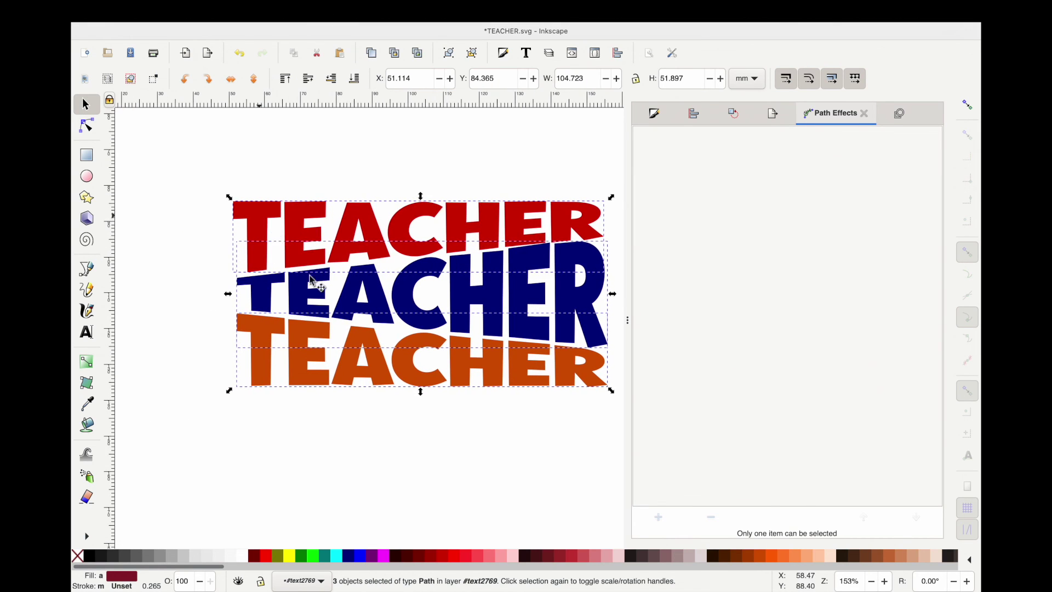
{"action": "left_click", "coordinate": [188, 298]}
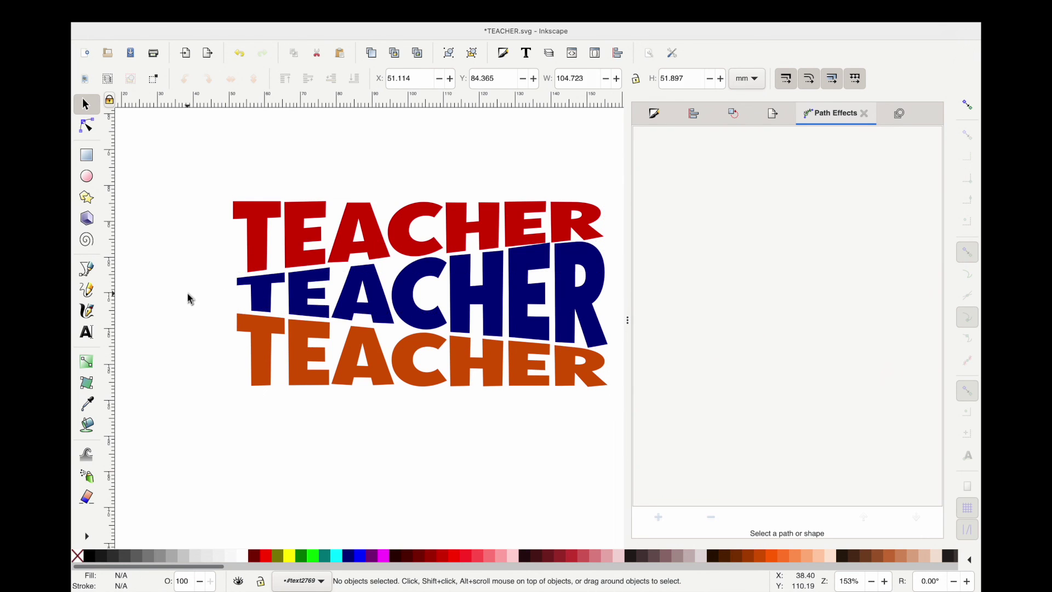
{"action": "scroll", "coordinate": [188, 298], "scroll_direction": "down", "scroll_amount": 2}
{"action": "left_click_drag", "start_coordinate": [195, 224], "coordinate": [426, 382]}
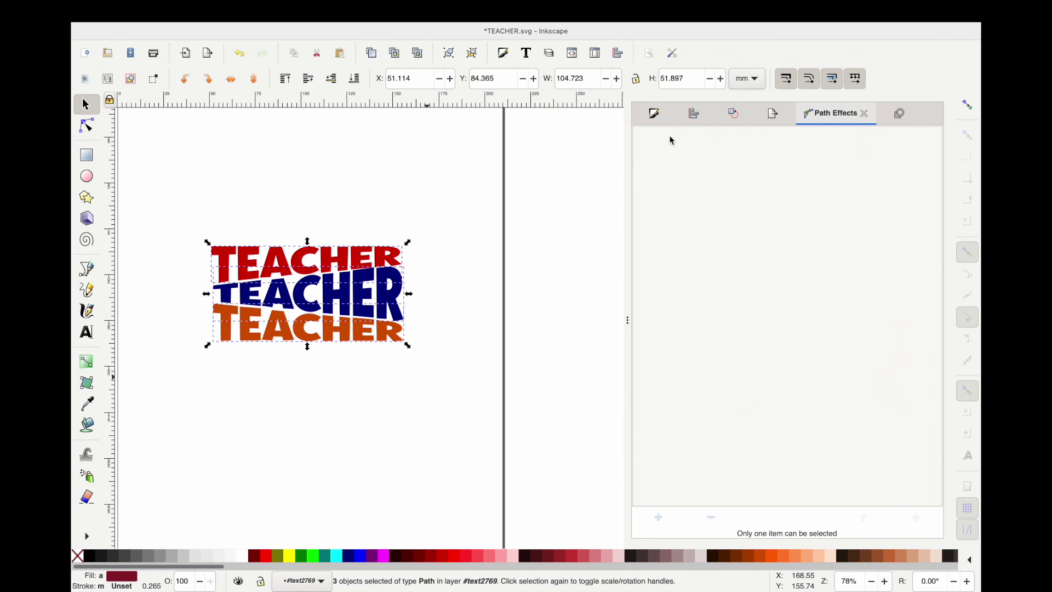
Step: Centre the three TEACHER lines on a shared vertical axis in Align and Distribute
{"action": "left_click", "coordinate": [693, 114]}
{"action": "left_click", "coordinate": [847, 166]}
{"action": "left_click", "coordinate": [324, 363]}
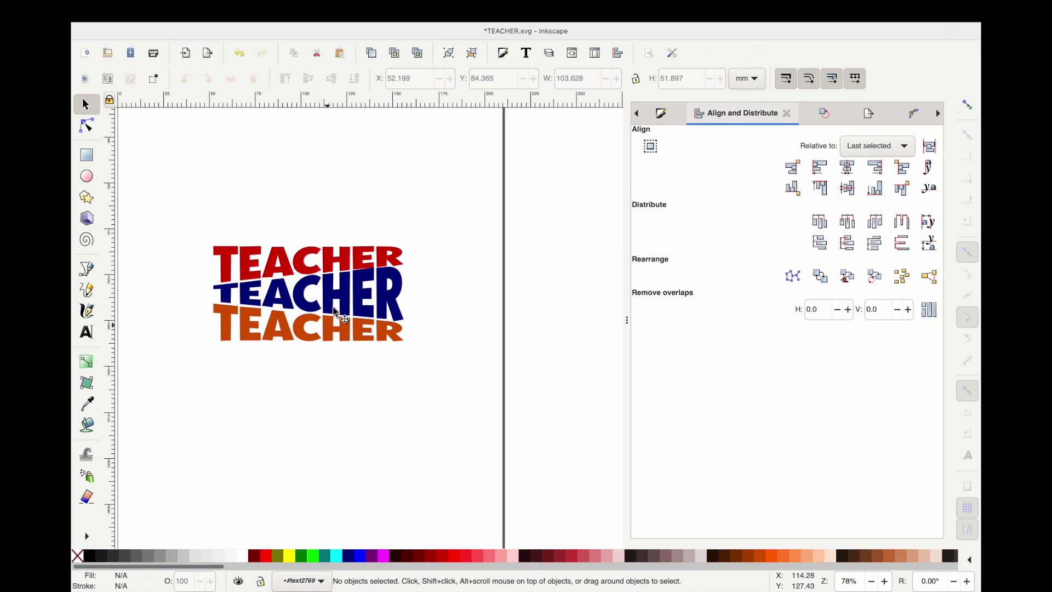
{"action": "scroll", "coordinate": [334, 314], "scroll_direction": "up", "scroll_amount": 2}
{"action": "left_click", "coordinate": [349, 304]}
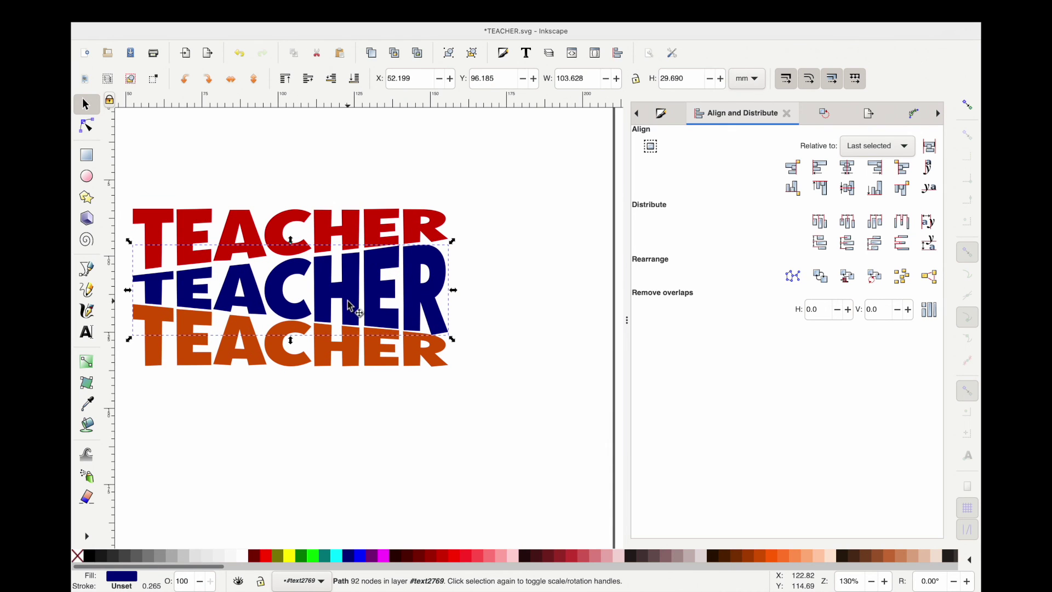